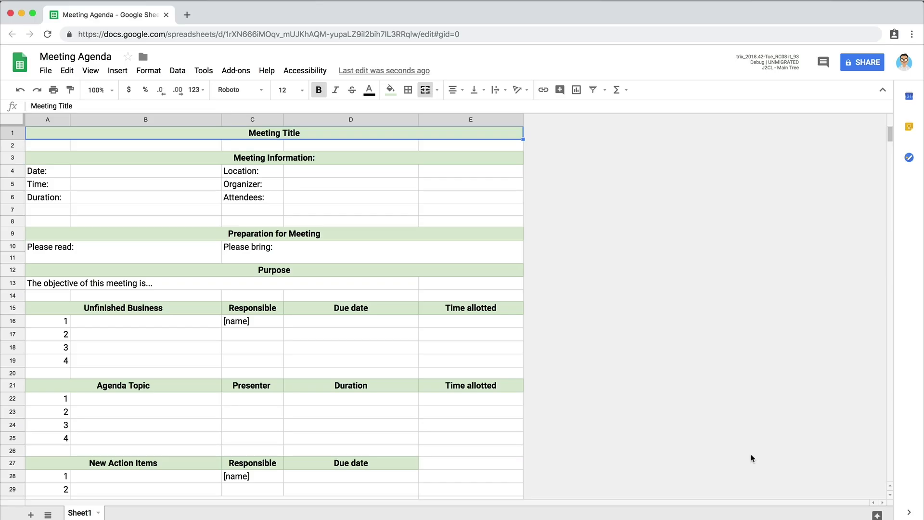
Scroll down through the meeting agenda to the Notes section.
scroll(752, 458, down, 1)
scroll(752, 458, down, 1)
scroll(752, 458, down, 1)
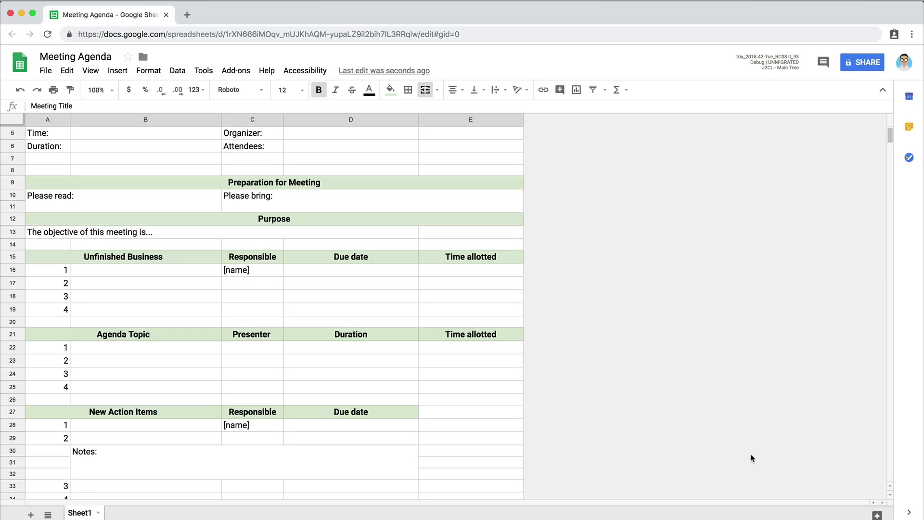
scroll(752, 458, down, 1)
scroll(752, 458, down, 1)
scroll(752, 458, down, 1)
scroll(752, 458, down, 1)
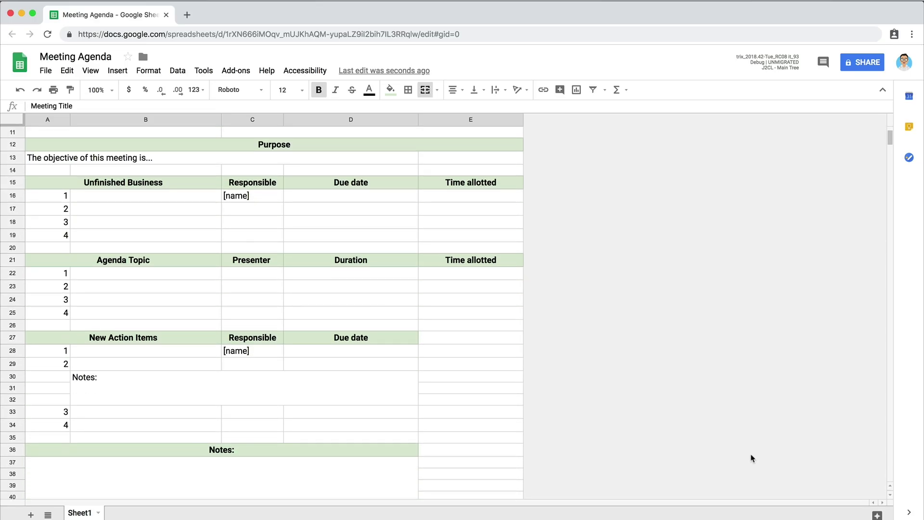
scroll(752, 458, down, 1)
scroll(752, 458, down, 1)
scroll(752, 458, down, 1)
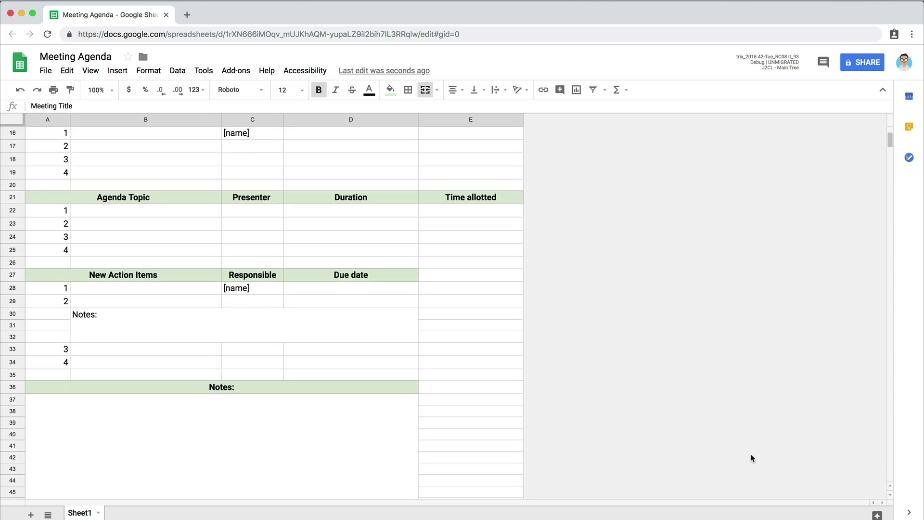
Scroll back up to the agenda's title.
scroll(752, 458, up, 1)
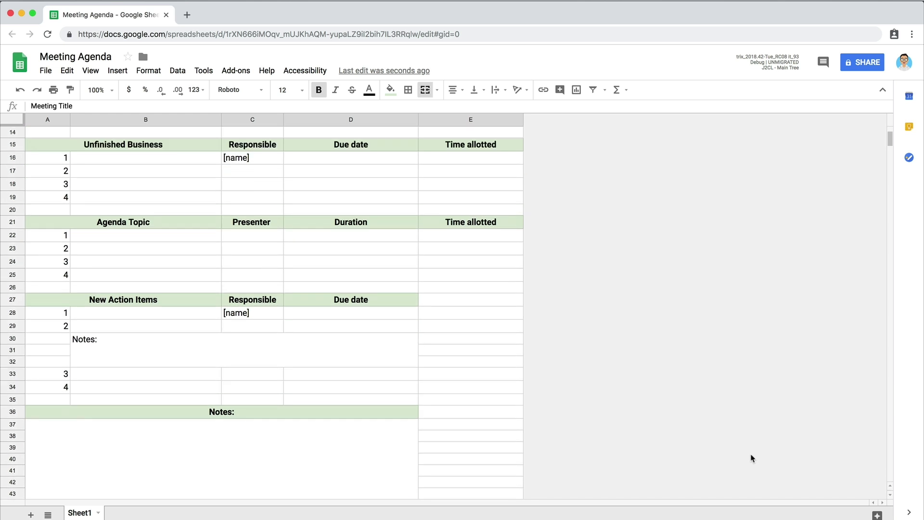
scroll(752, 458, up, 1)
scroll(752, 458, up, 1)
scroll(752, 458, up, 1)
scroll(752, 458, up, 1)
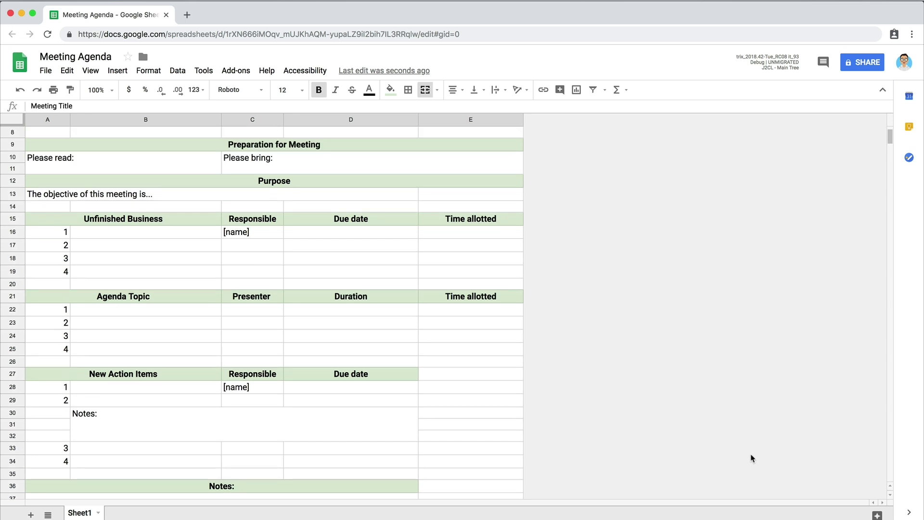
scroll(752, 458, up, 1)
scroll(752, 458, up, 2)
scroll(752, 458, up, 1)
scroll(752, 458, up, 1)
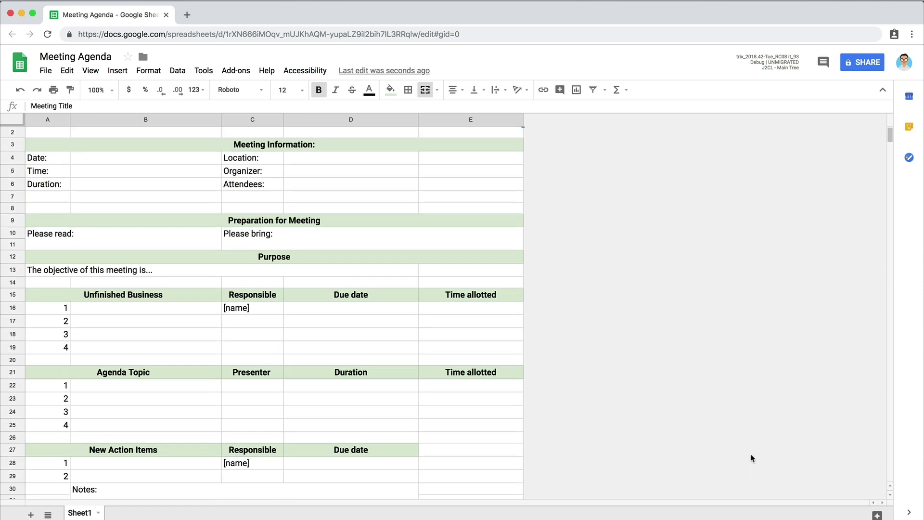
scroll(752, 458, up, 1)
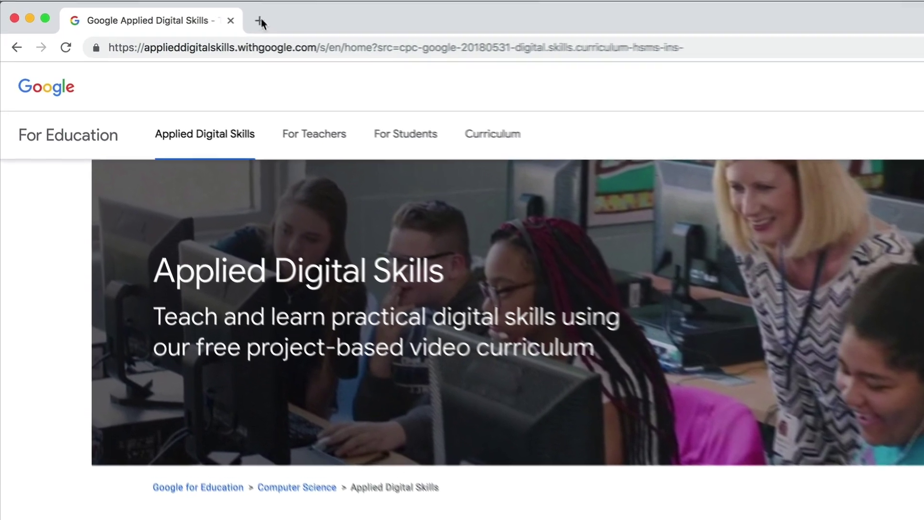
Start a new blank spreadsheet from sheets.google.com in a new tab.
key(super+t)
text(sheets/u/0/)
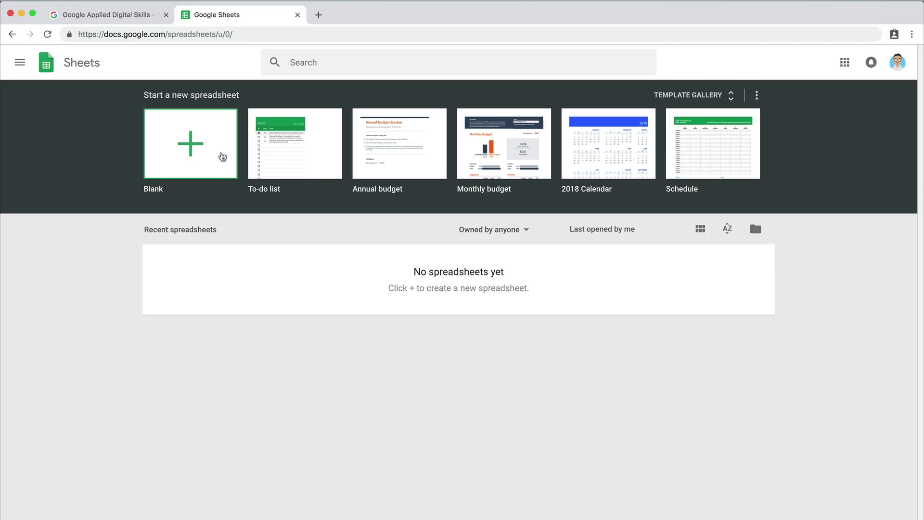
click(222, 157)
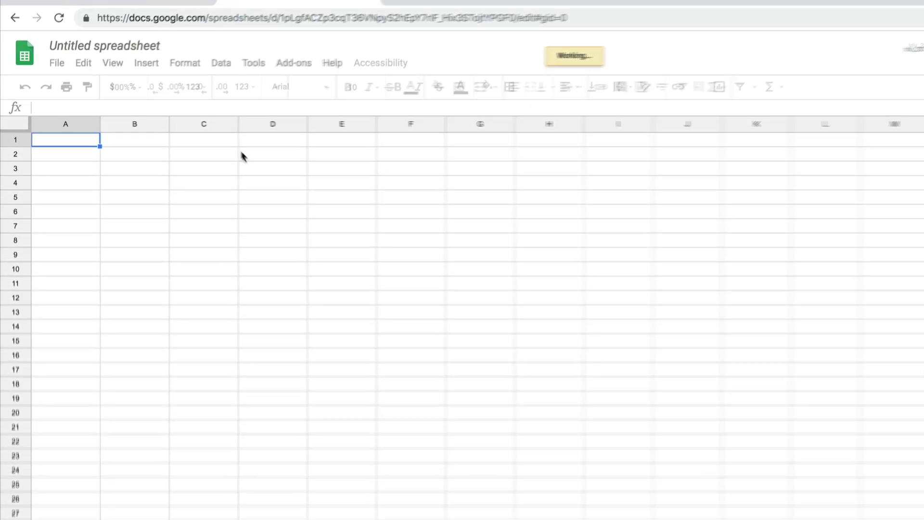
Rename the untitled spreadsheet to 'Meeting Agenda Template'.
click(185, 31)
text(Meeting Agenda Templ)
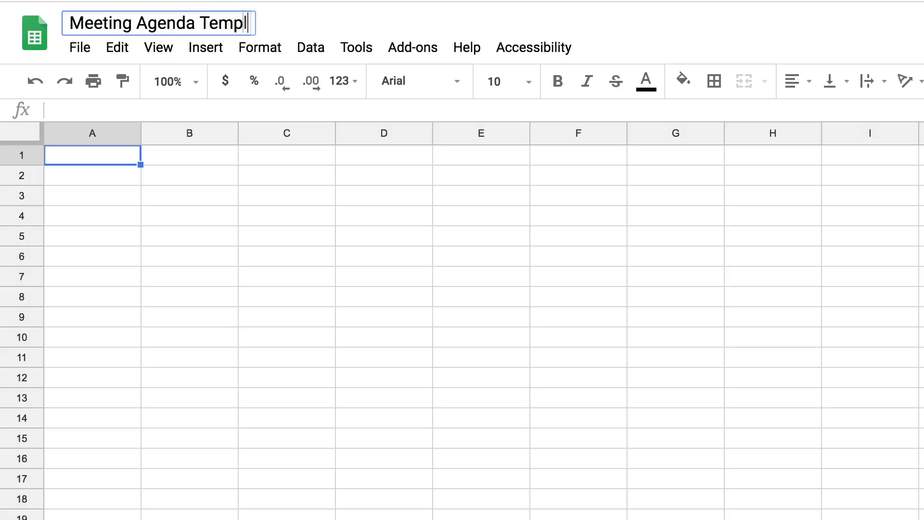
text(ate)
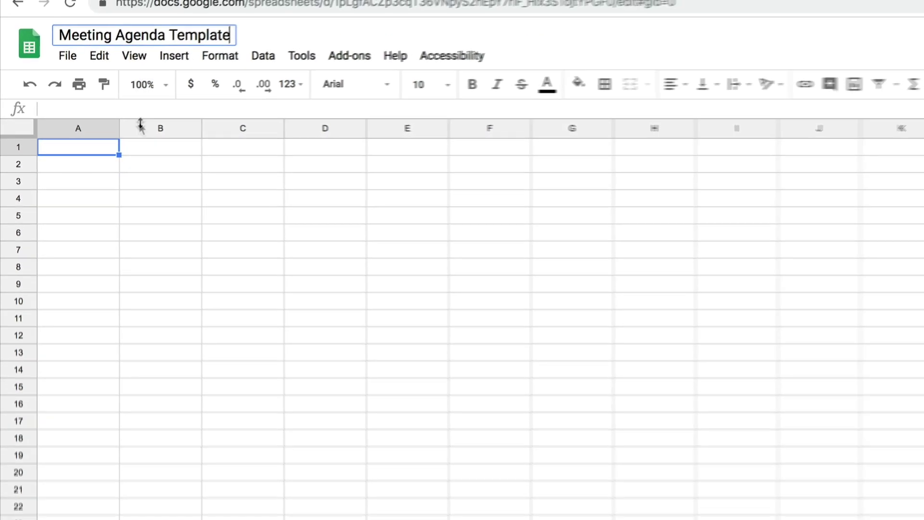
click(99, 142)
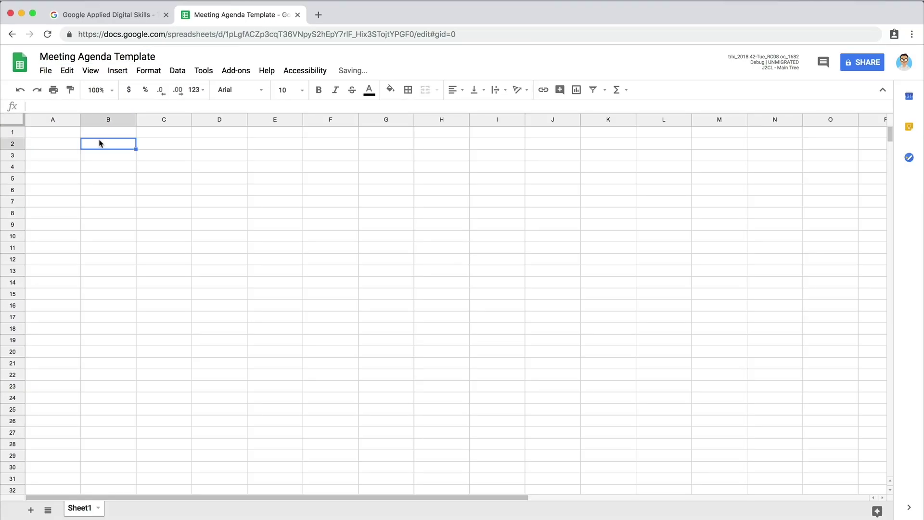
Enter the Meeting title heading in A1, merged across A1:E1, bold and centred.
click(105, 167)
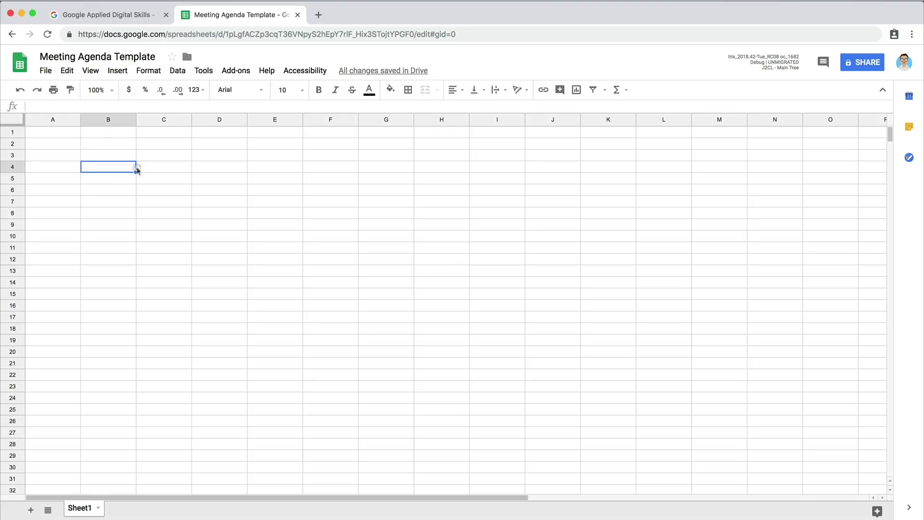
click(148, 170)
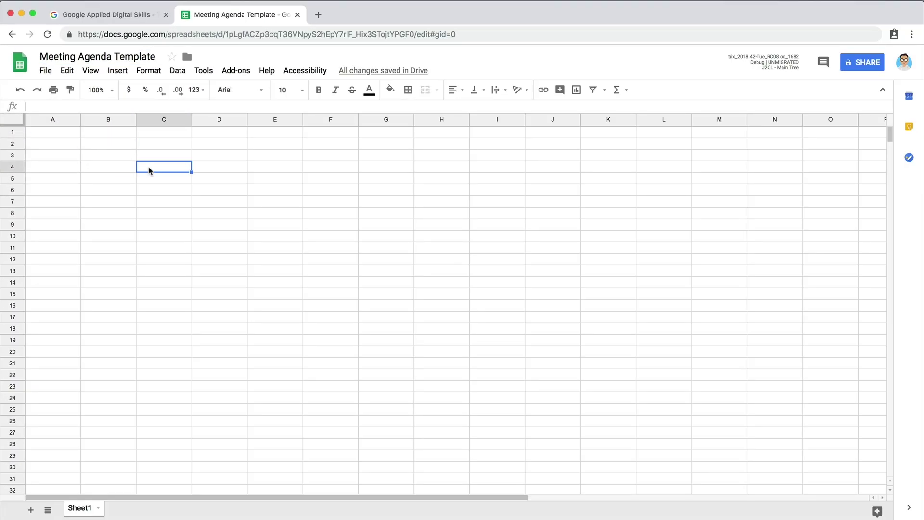
click(213, 171)
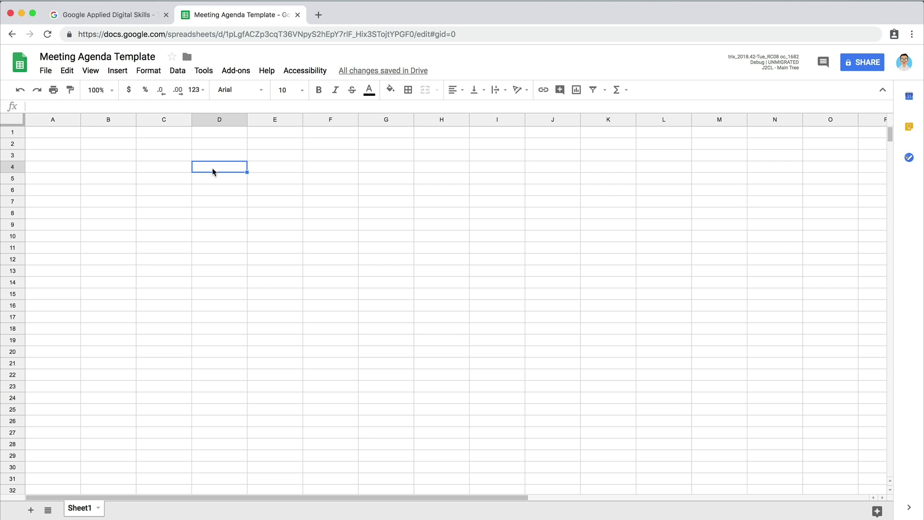
click(68, 134)
text(Meeting title)
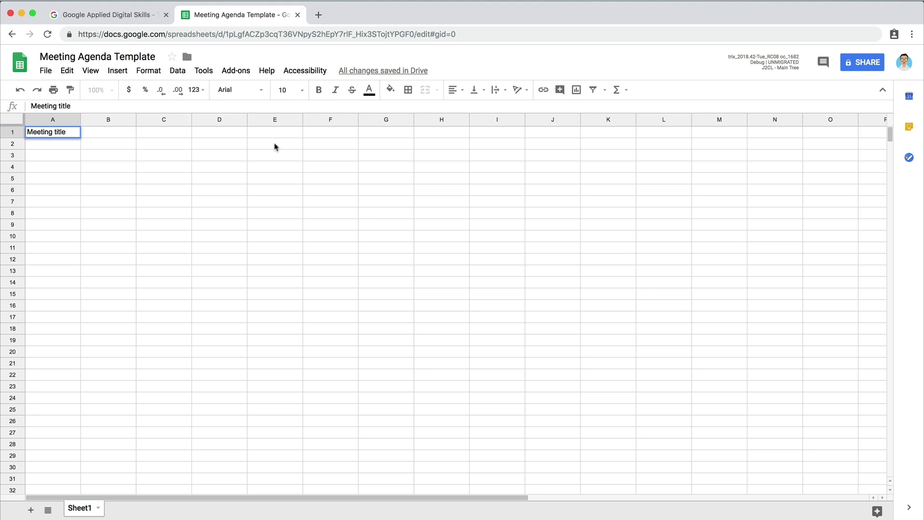
shift+click(281, 136)
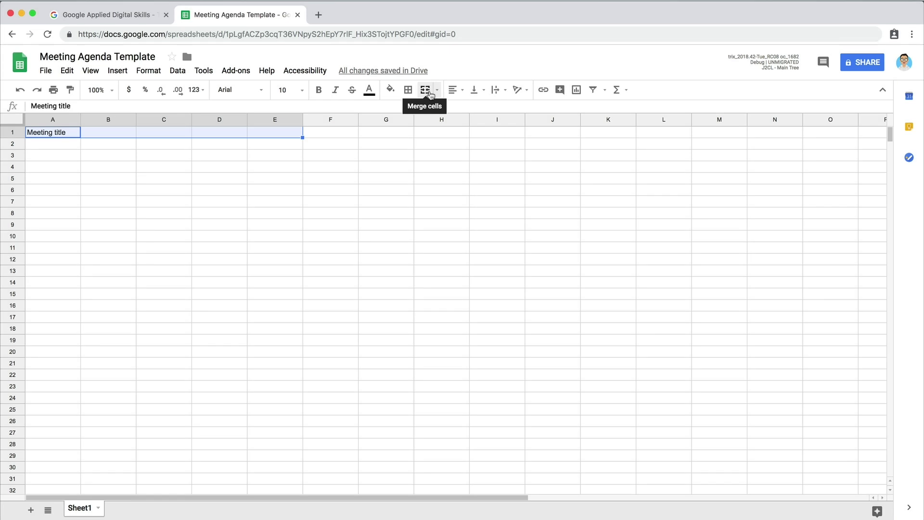
click(426, 90)
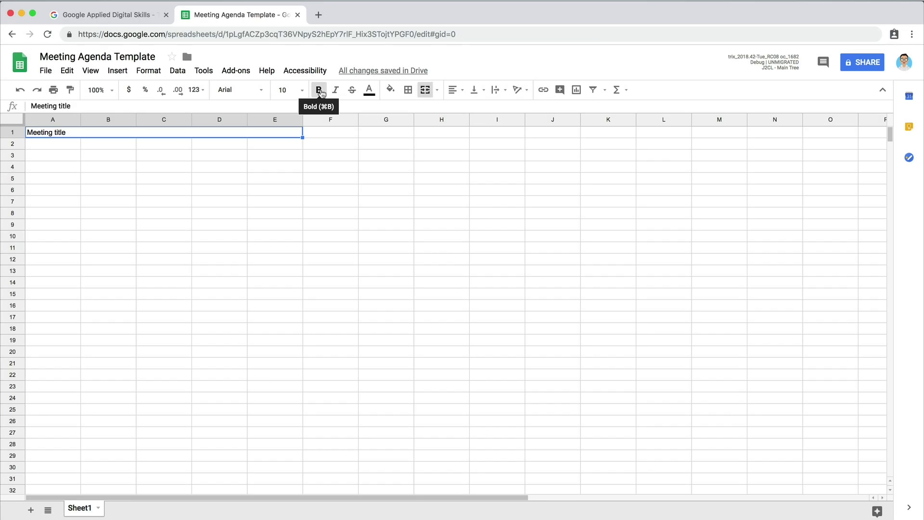
click(320, 91)
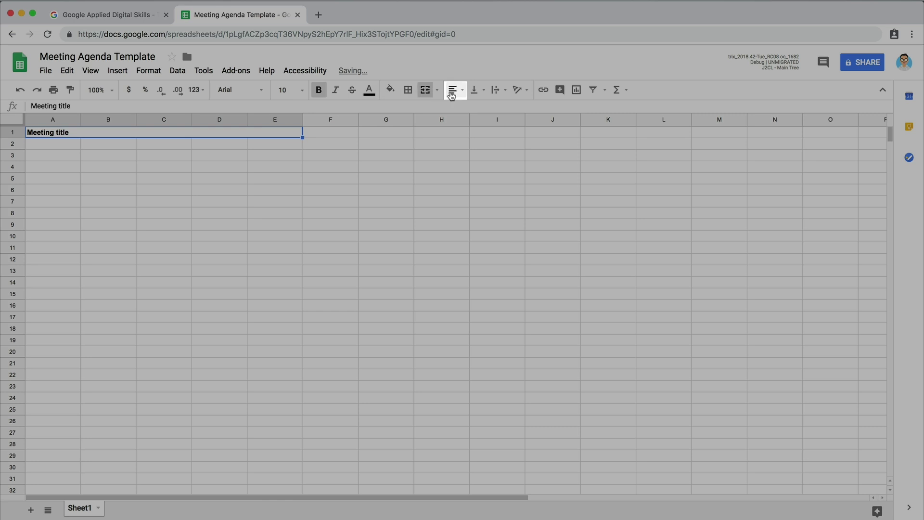
click(452, 93)
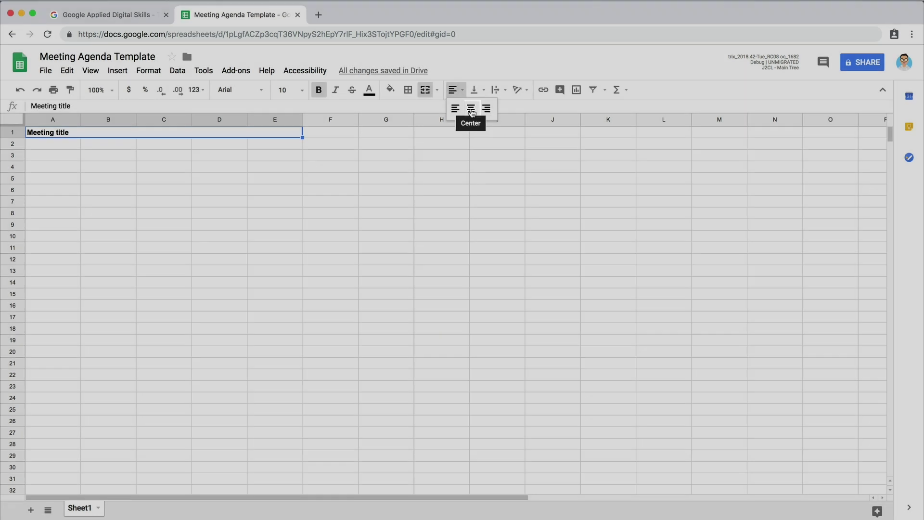
click(472, 111)
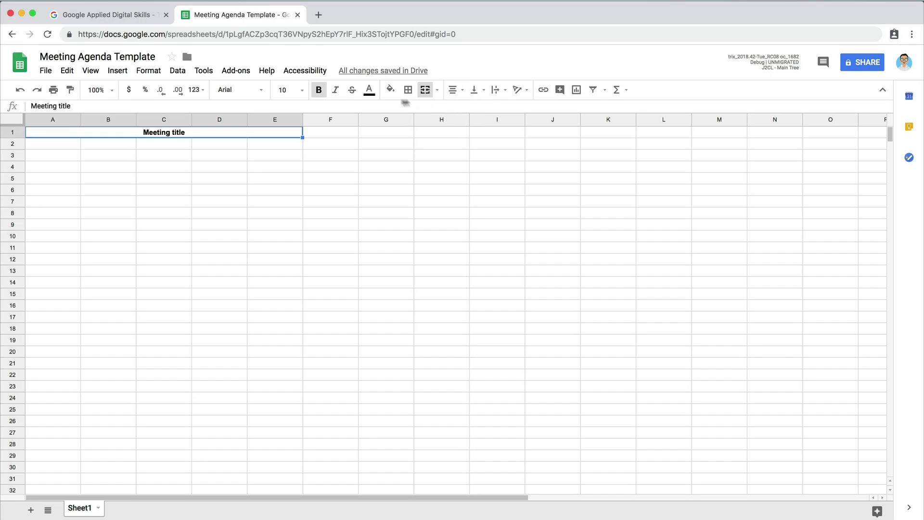
Add a 'Meeting information' heading in A3, merged across A3:E3, bold and centred.
click(74, 156)
text(M)
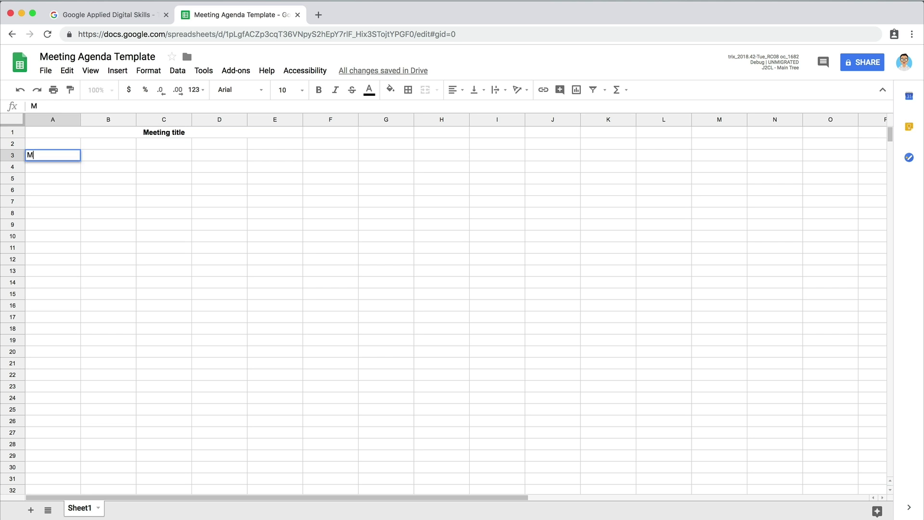
text(eeting information)
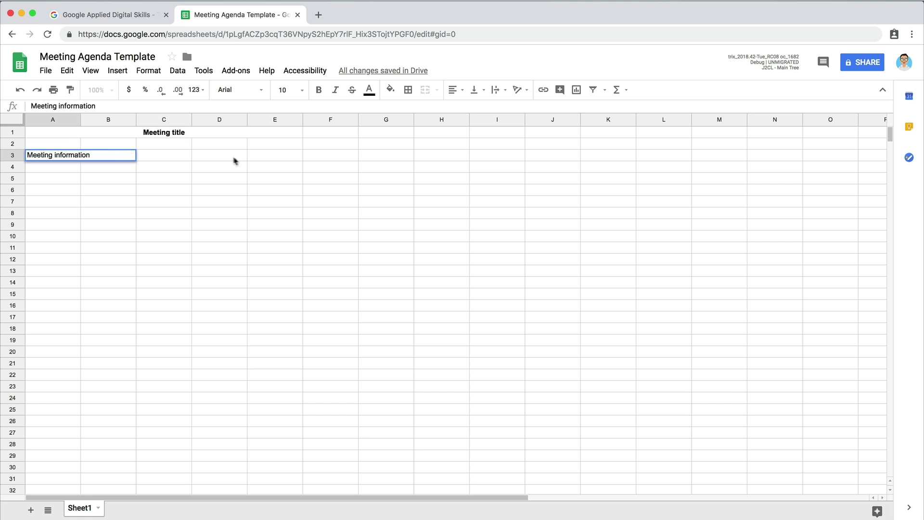
shift+click(264, 155)
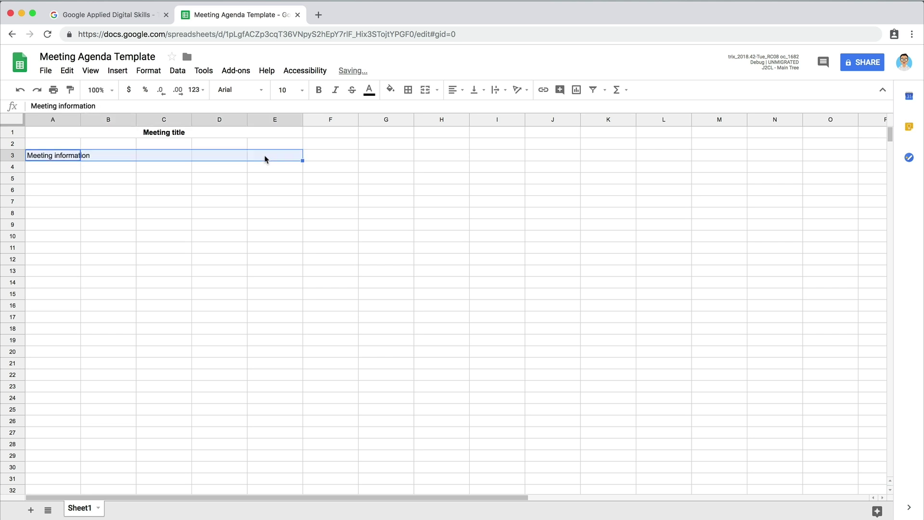
click(425, 90)
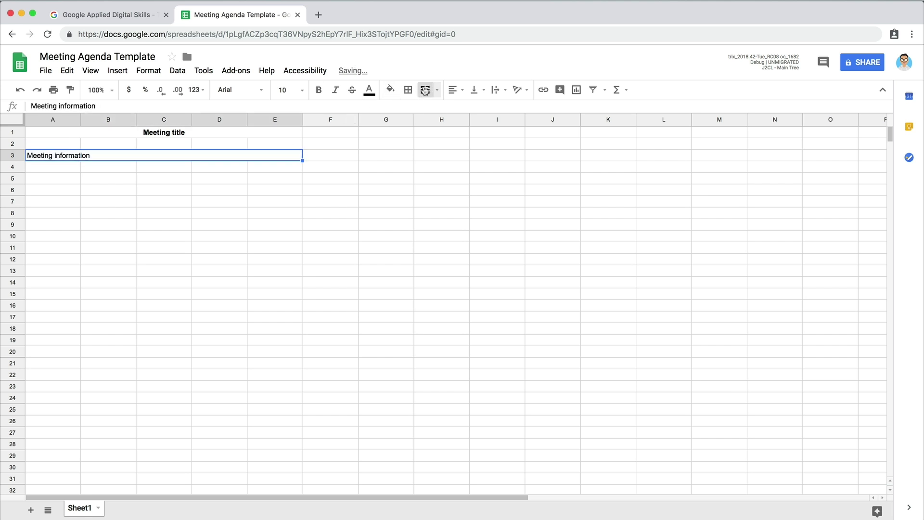
click(318, 91)
click(453, 90)
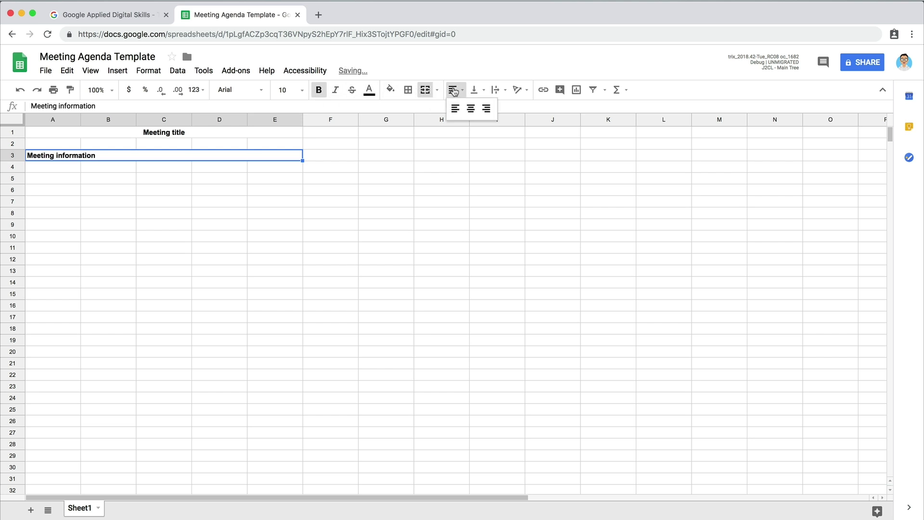
click(470, 107)
Enter the labels 'Date:', 'Time:' and 'Location:' in A4:A6.
click(75, 170)
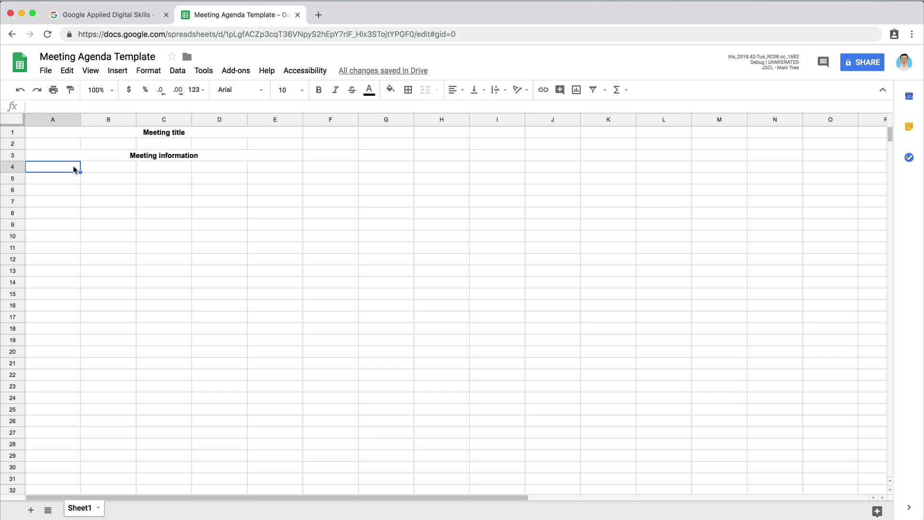
text(Date:)
key(Return)
text(Time)
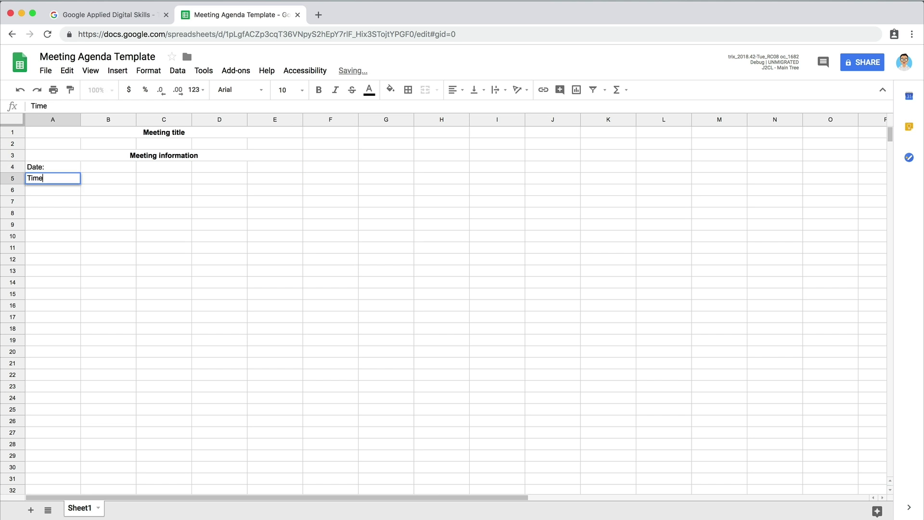
text(:)
key(Return)
text(Location:)
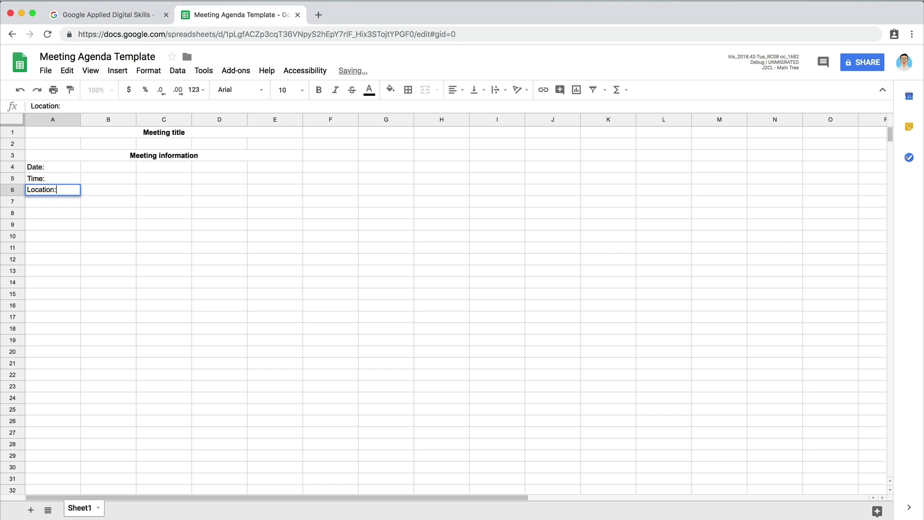
Enter 'Conference link:', 'Organizer:' and 'Attendees:' in C4:C6.
click(147, 171)
text(Conf)
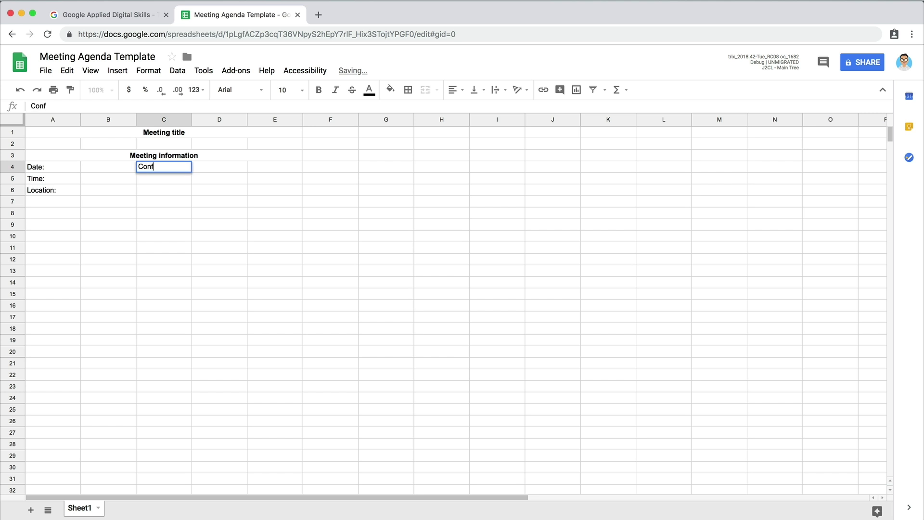
text(erence link:)
key(Return)
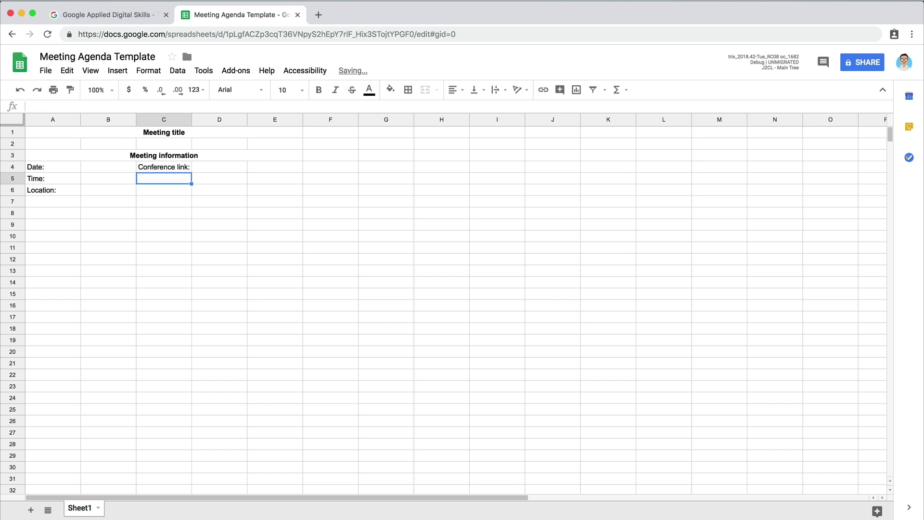
text(Organizer:)
key(Return)
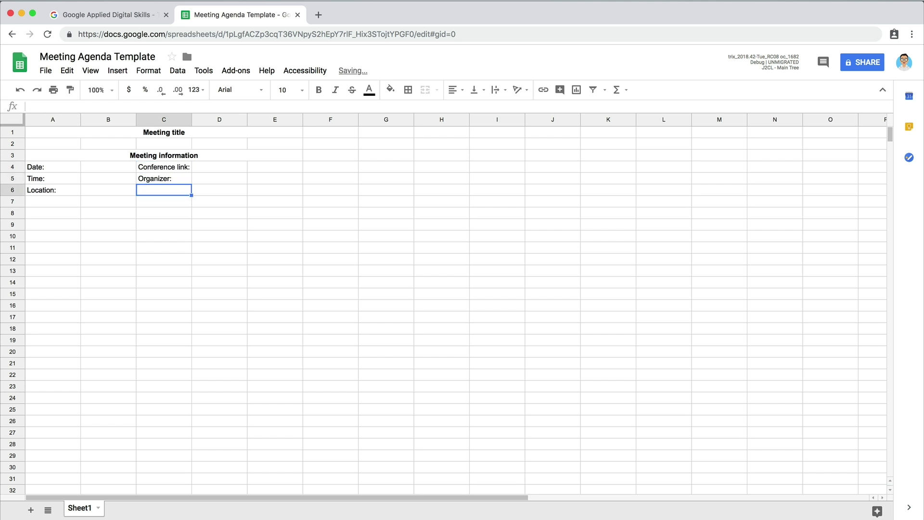
text(Attendees:)
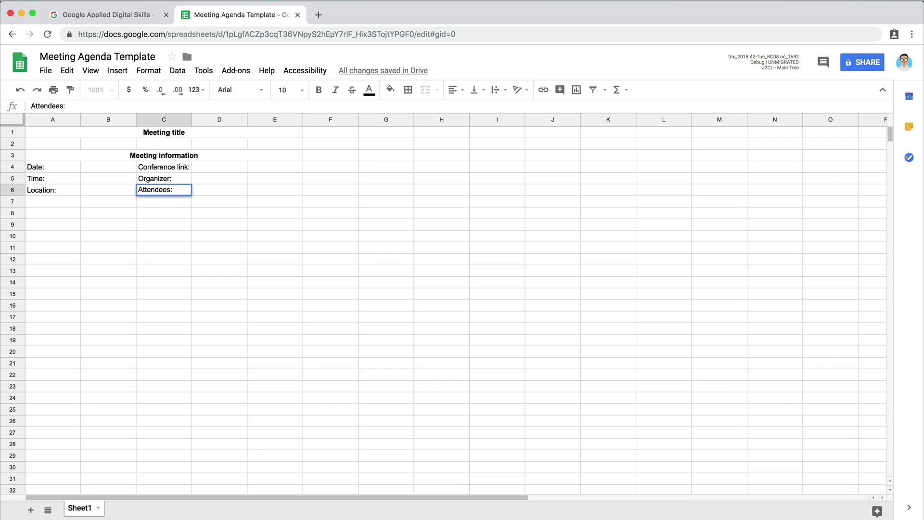
Add a 'Preparation for meeting' heading in A9, merged across A9:E9, bold and centred.
click(47, 229)
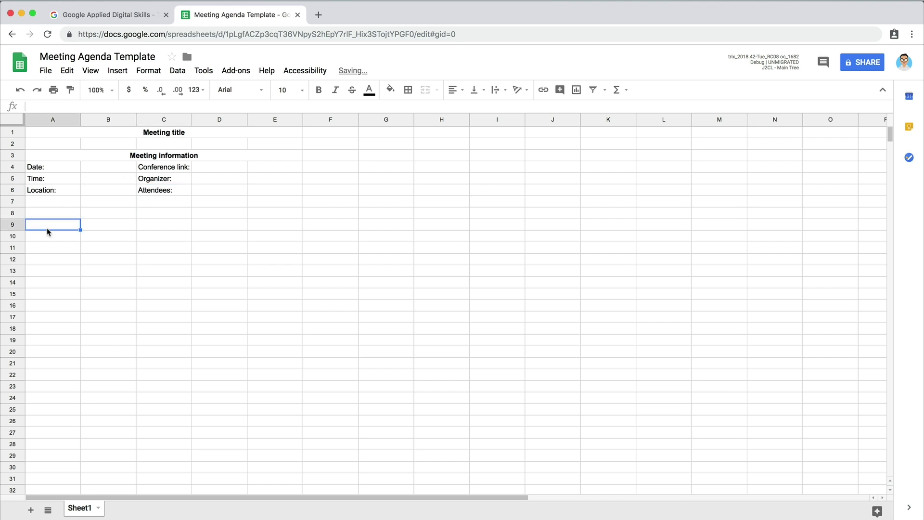
text(Preparation for meeting)
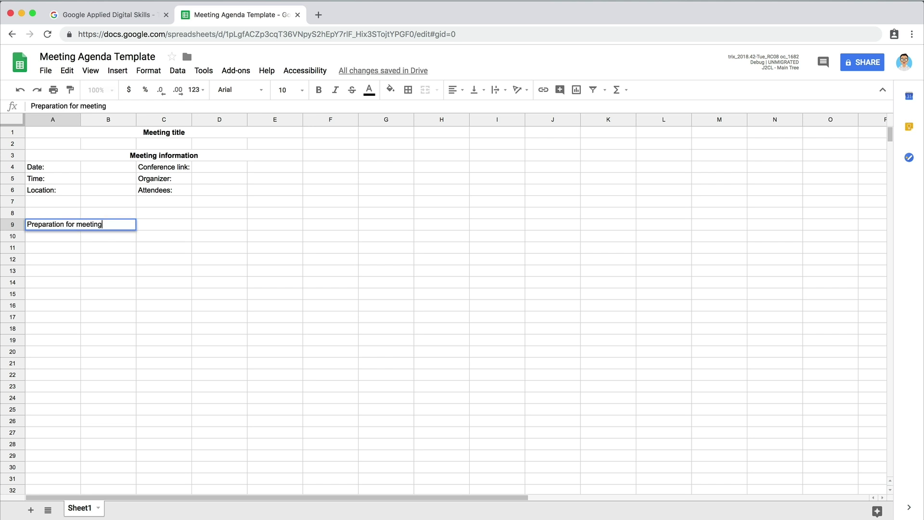
shift+click(262, 227)
click(425, 90)
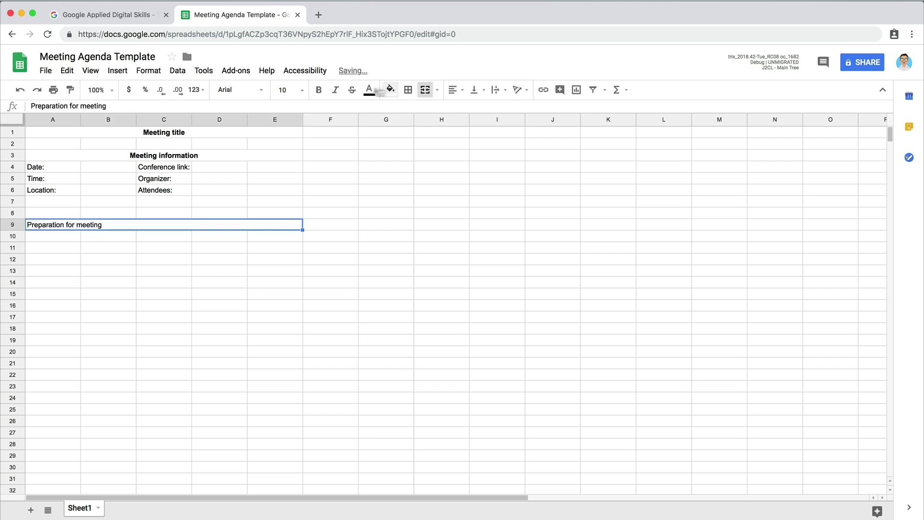
click(319, 90)
click(452, 89)
click(471, 107)
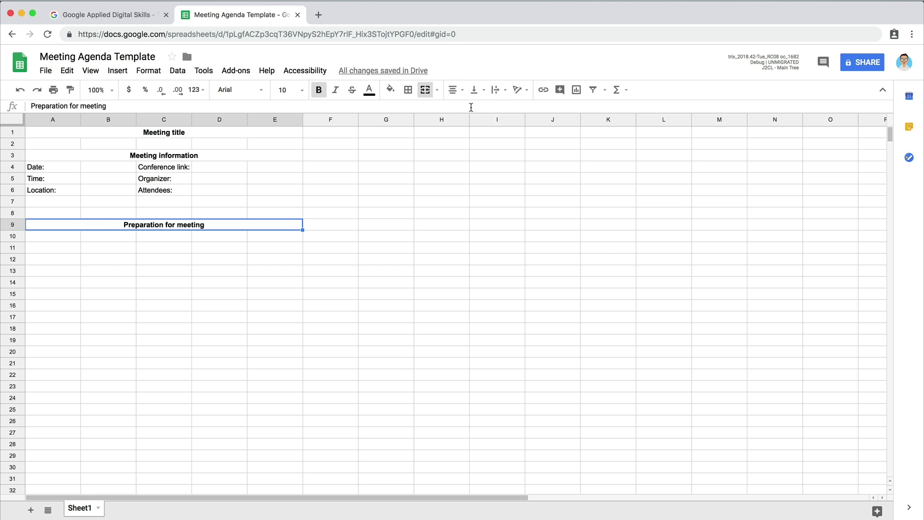
Enter 'Please read' in A10 and 'Please bring' in C10.
click(60, 237)
text(Please read)
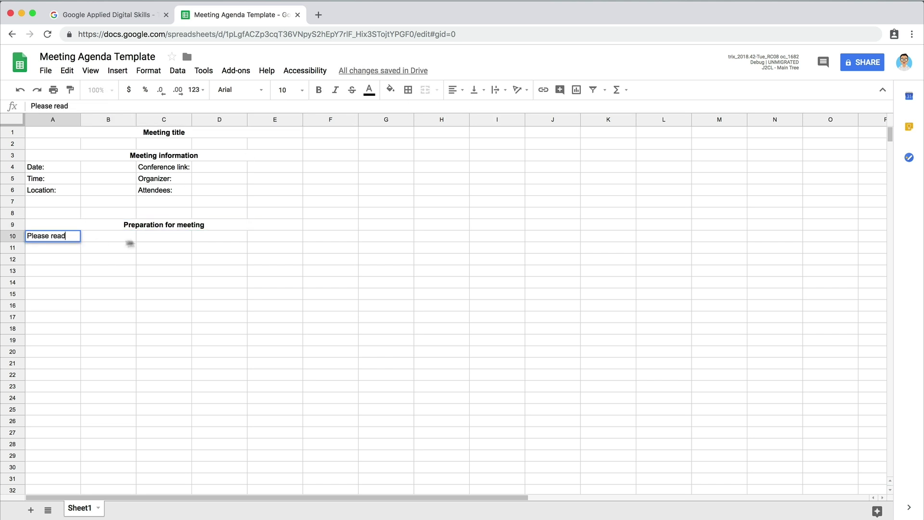
click(144, 236)
text(Please bring)
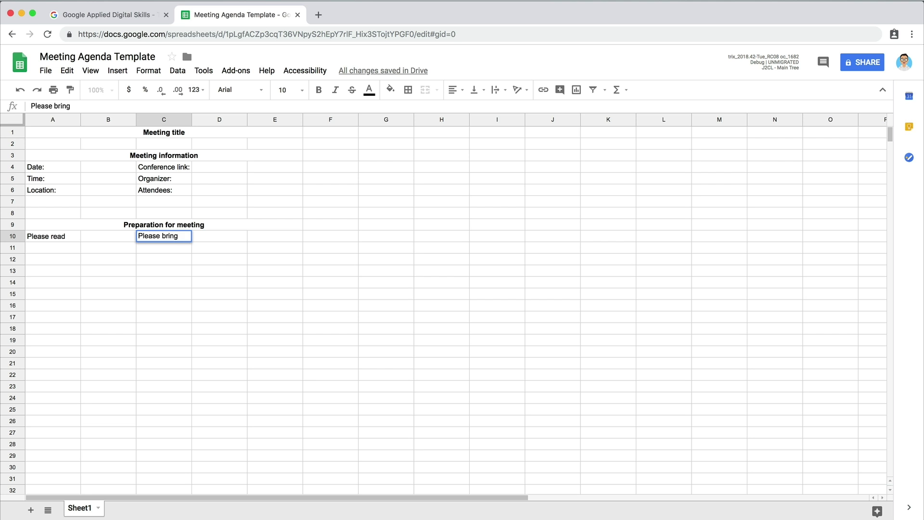
Merge A10:B11 and C10:D11 into the Please read and Please bring blocks.
click(66, 239)
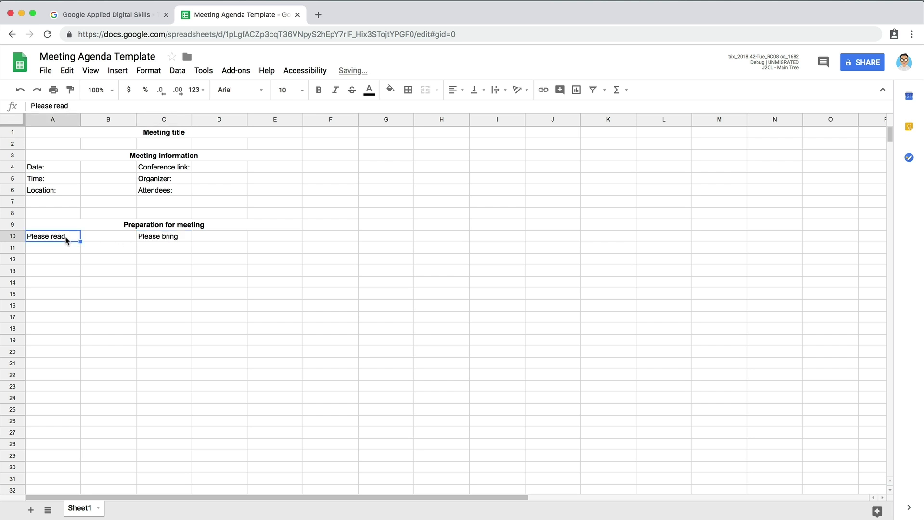
shift+click(101, 249)
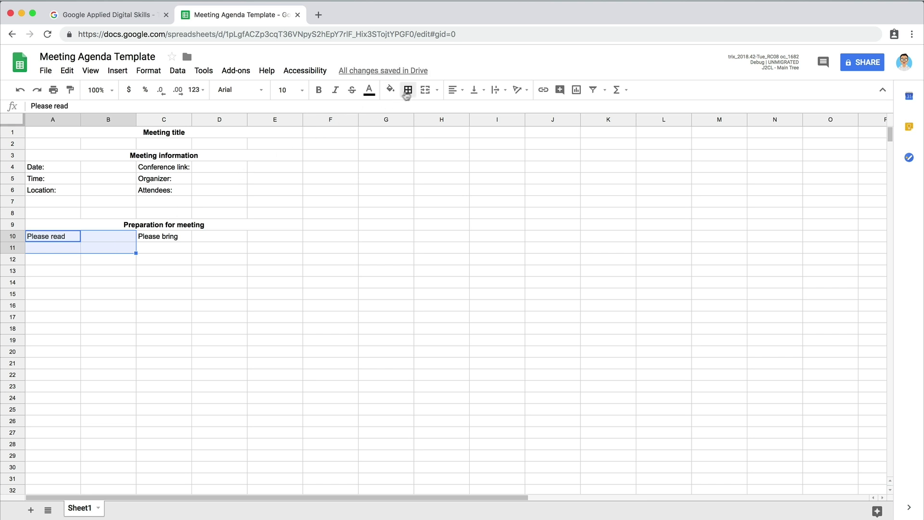
click(425, 89)
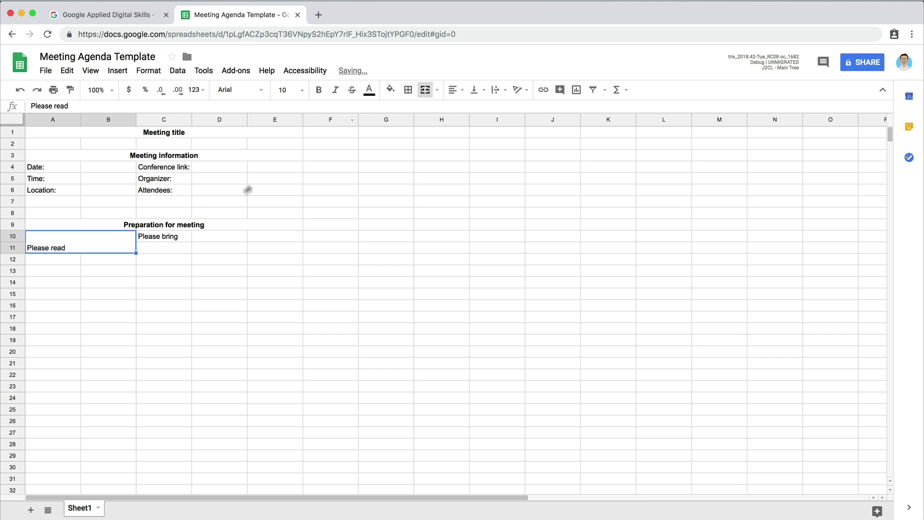
click(186, 236)
shift+click(206, 248)
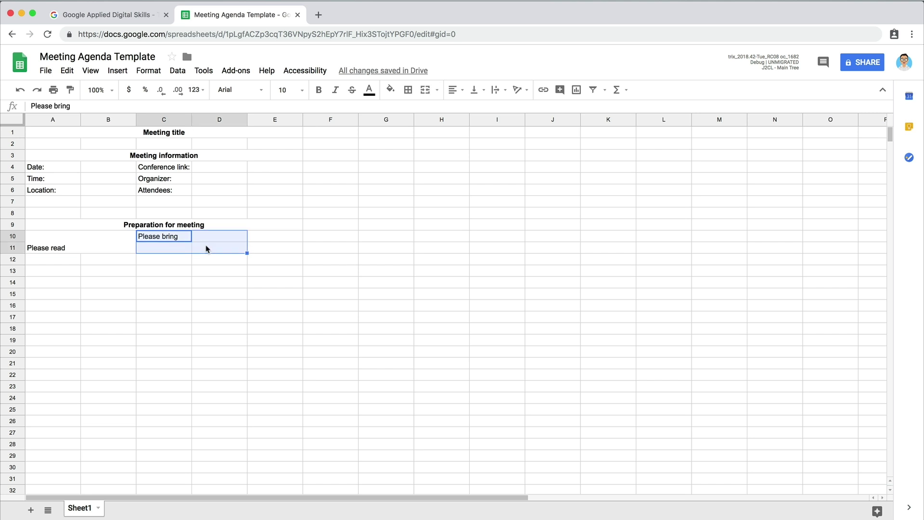
click(426, 91)
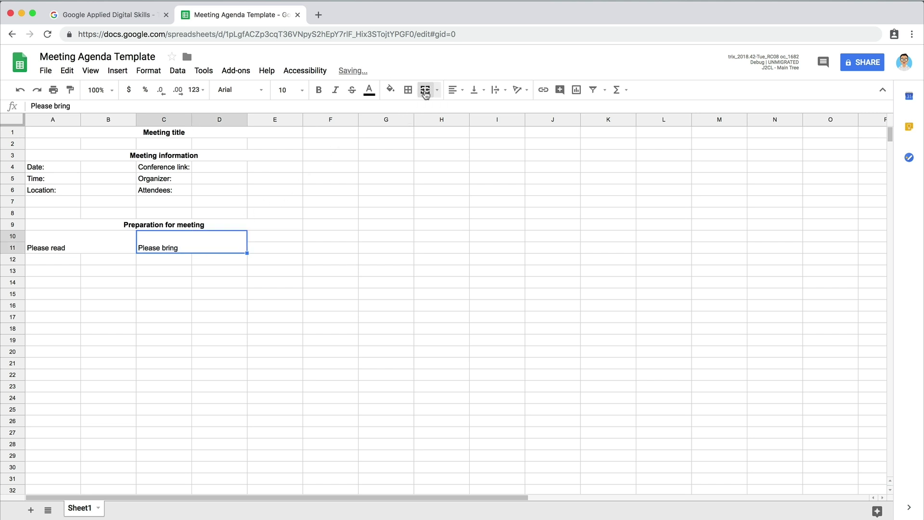
Top-align both preparation blocks and begin the Goal label in A12.
shift+click(110, 246)
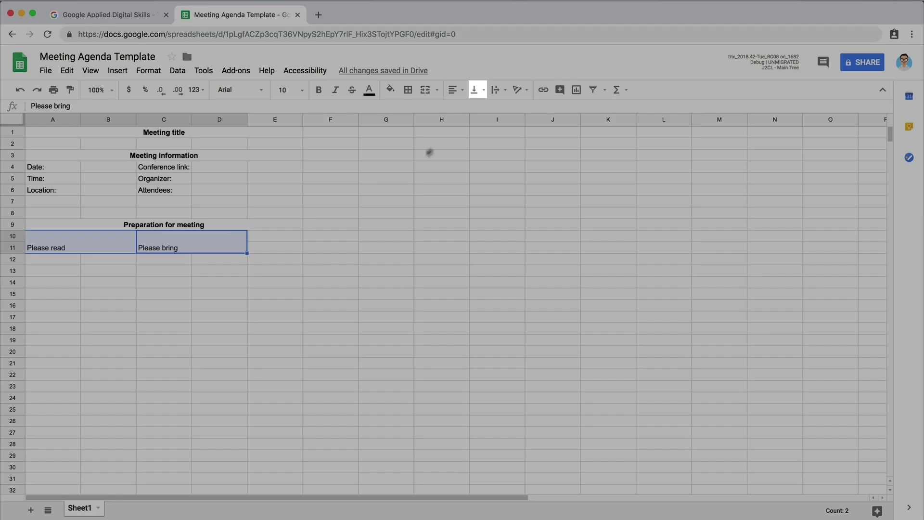
click(474, 91)
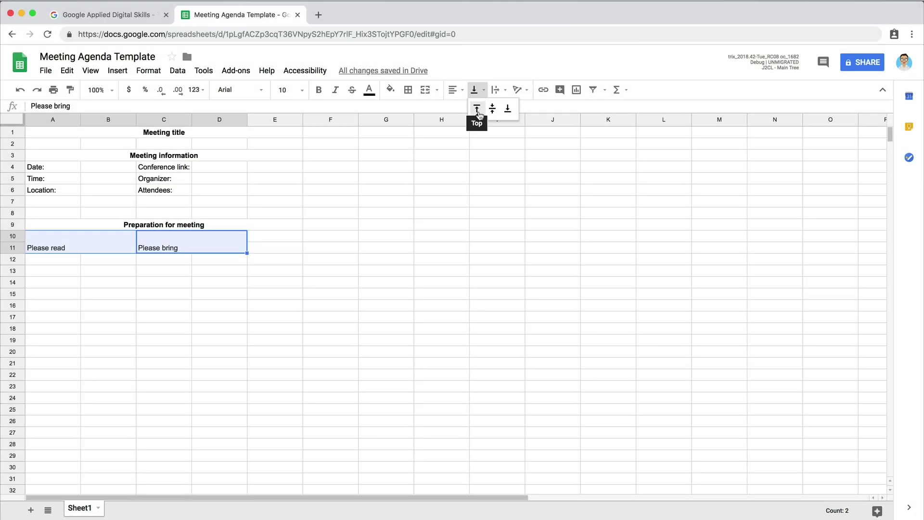
click(476, 109)
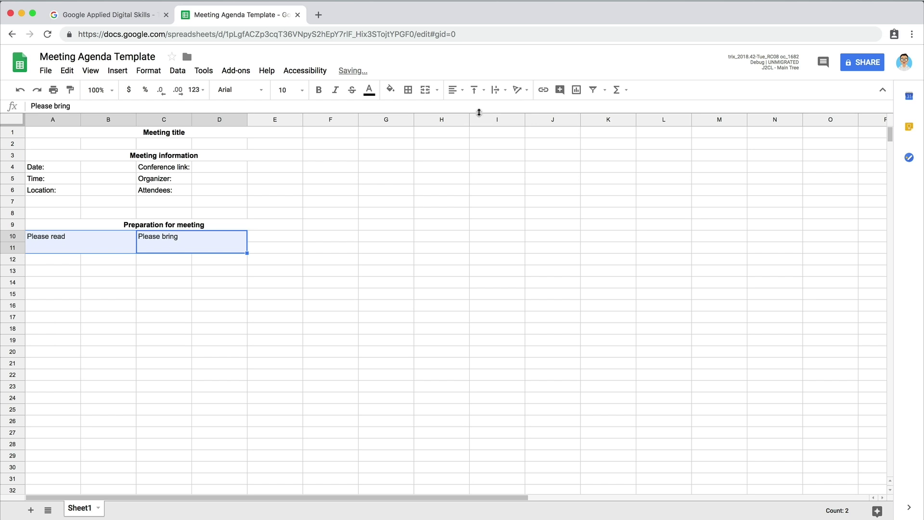
click(66, 263)
text(Goal)
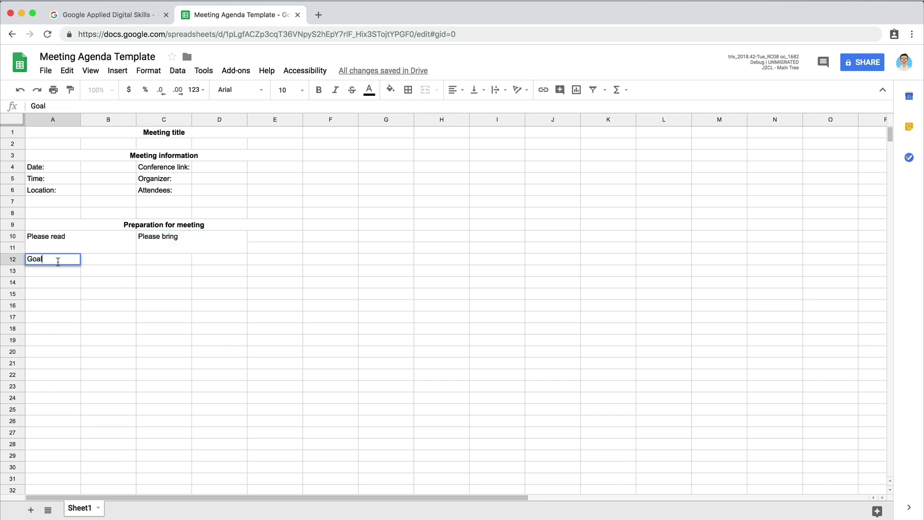
Put 'The objective of this meeting is...' in A13 and merge the Goal and objective rows across A:E.
click(49, 271)
text(The objective of)
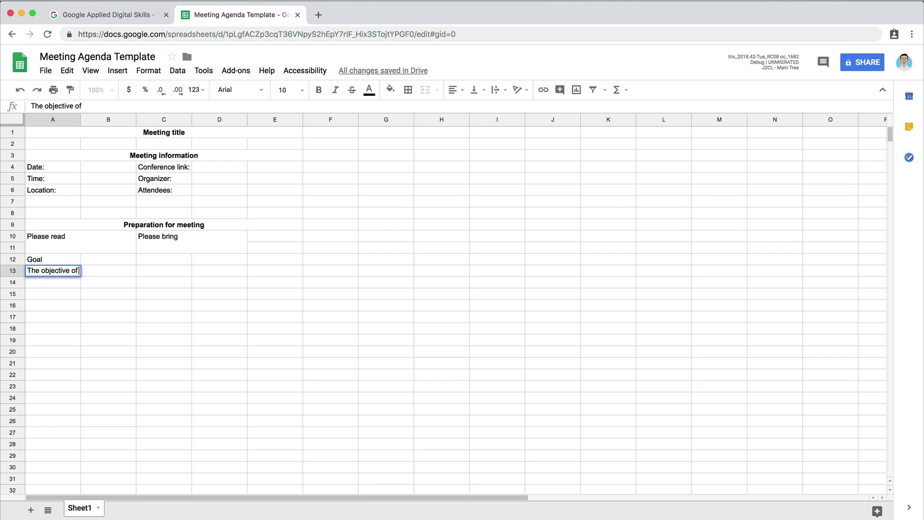
text( this meeting is...)
click(48, 259)
drag(187, 257, 289, 259)
click(425, 89)
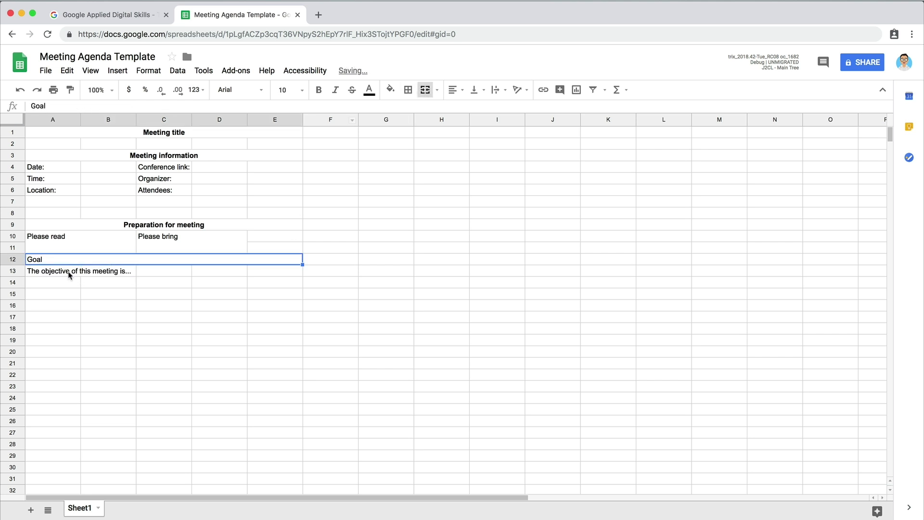
drag(71, 271, 288, 271)
click(425, 89)
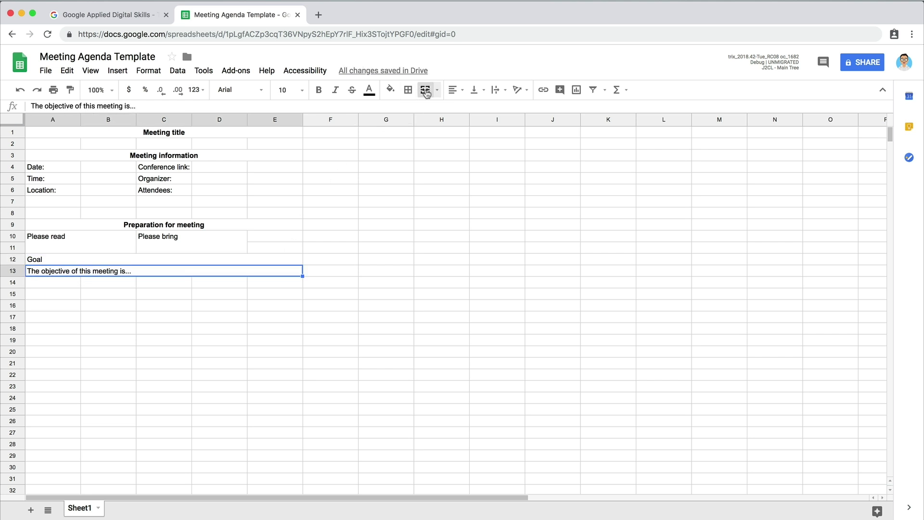
click(58, 294)
Enter 'Unfinished business' in A15 with item numbers 1 to 4 below it.
text(Unfinished business)
key(Return)
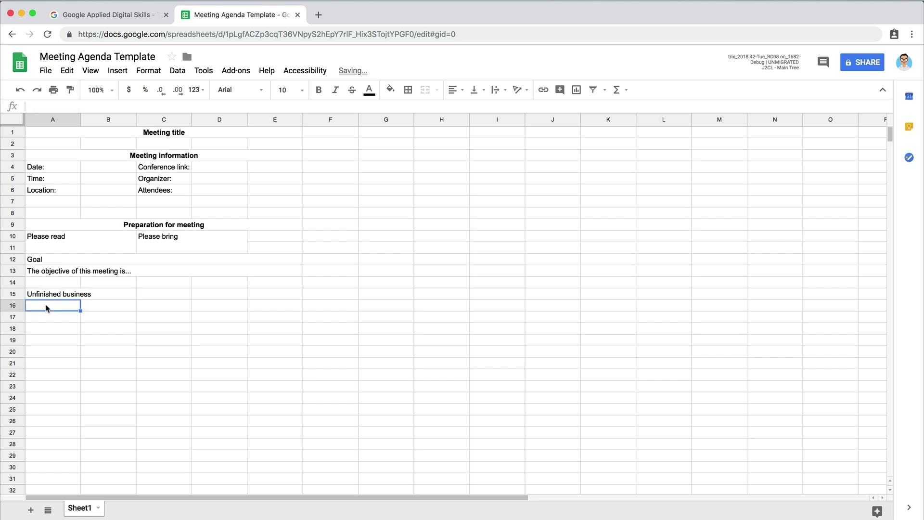
text(1)
key(Return)
text(2)
key(Return)
text(3)
key(Return)
text(4)
key(Return)
Merge the Unfinished business heading across A:B and centre A15:B19.
drag(53, 293, 90, 295)
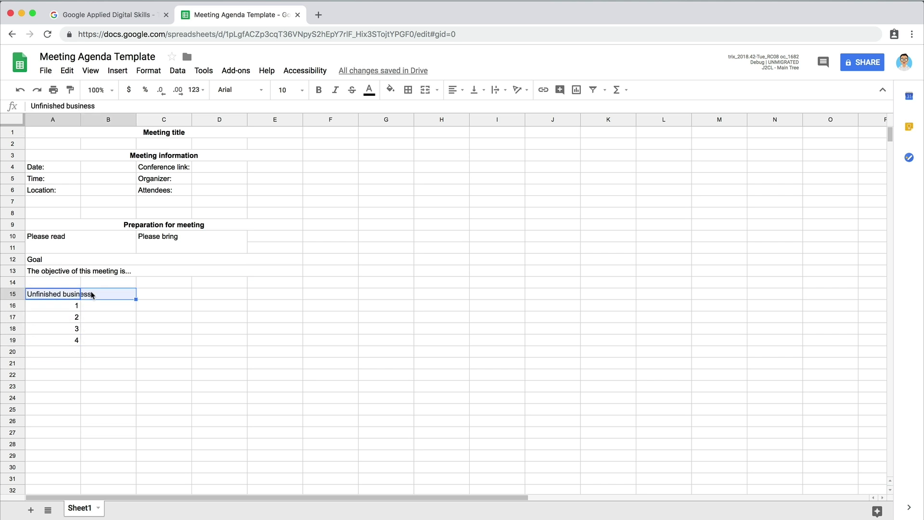
click(425, 91)
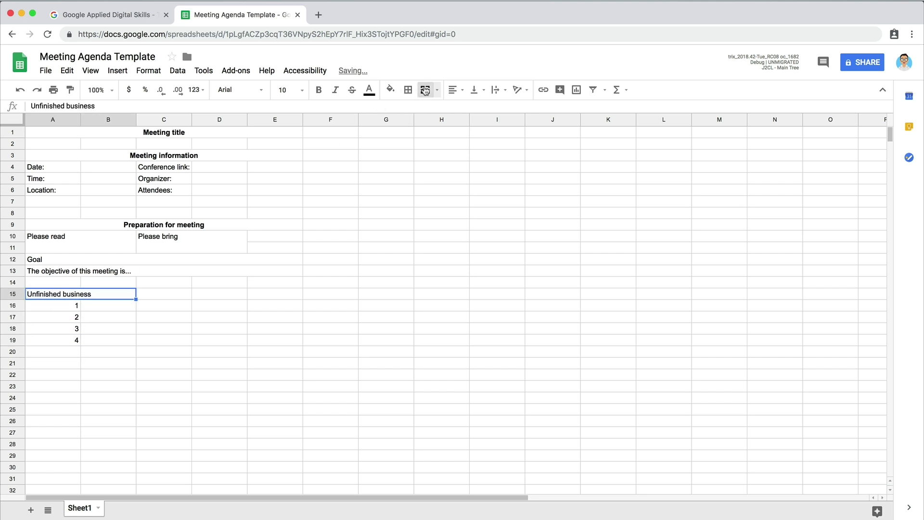
shift+click(55, 341)
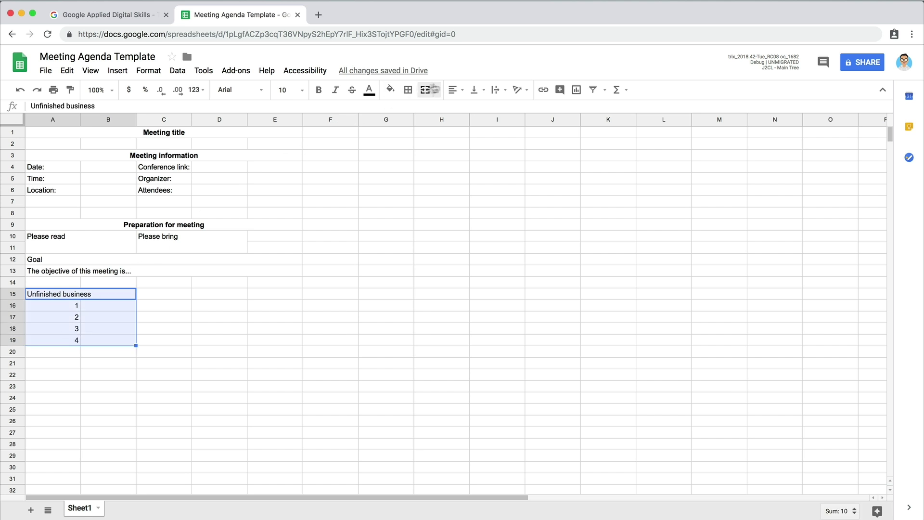
click(455, 89)
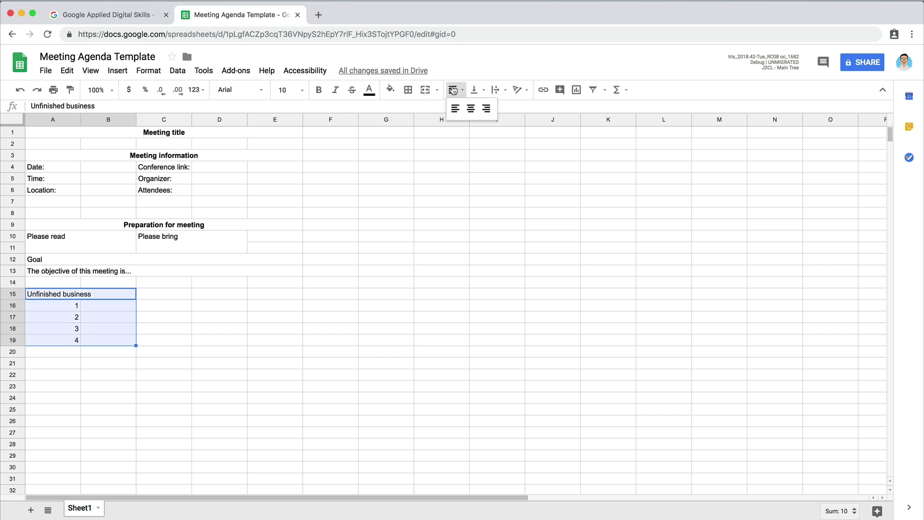
click(475, 109)
Add a centred 'Responsible' heading in C15 with a '[name]' placeholder in C16.
click(153, 297)
text(Resp)
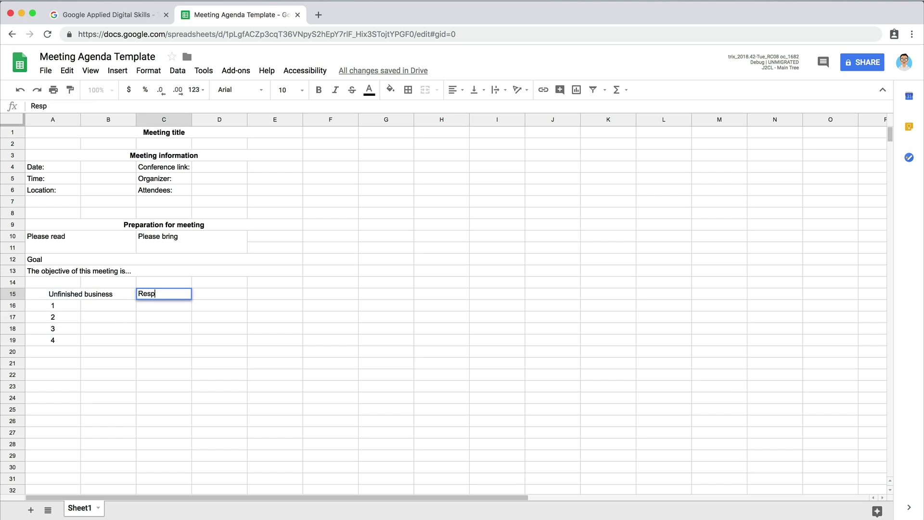
text(onsible)
key(Return)
text([name])
drag(150, 297, 154, 306)
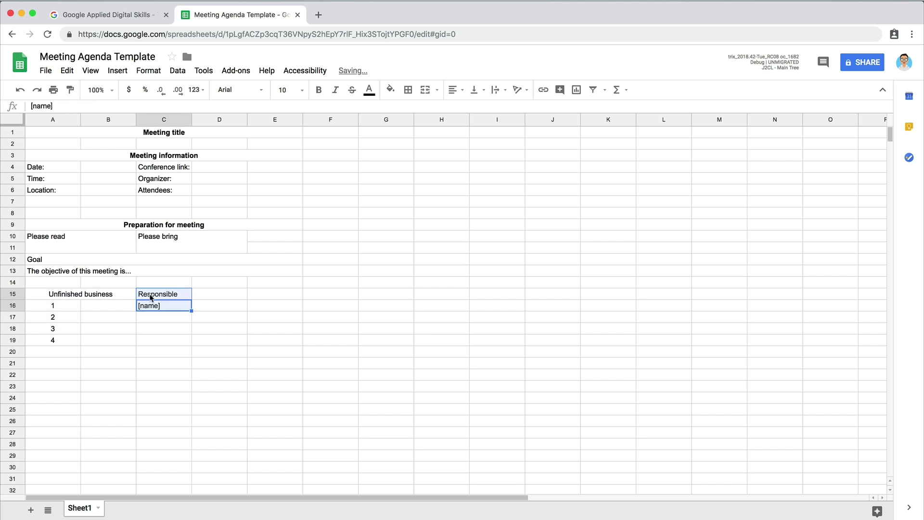
click(456, 90)
click(469, 106)
Add centred 'Due date' and 'Time allotted' headings in D15 and E15.
click(223, 288)
text(Due)
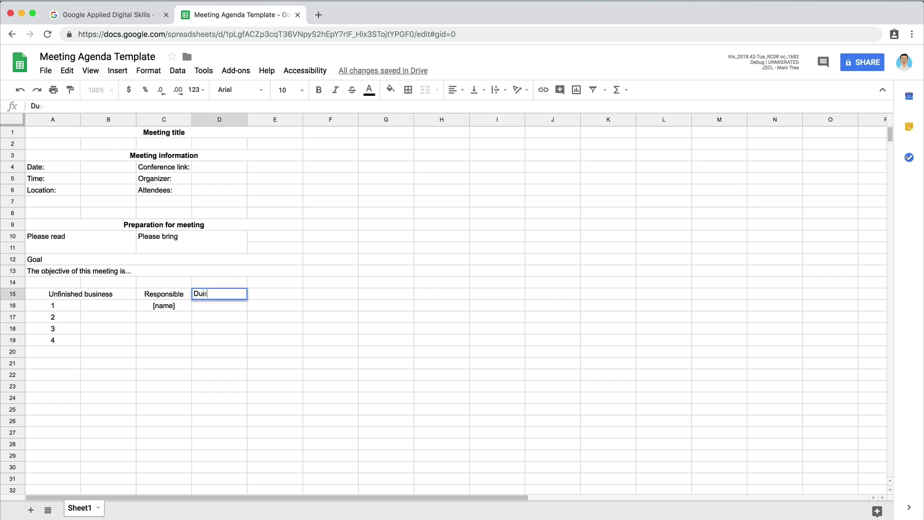
text( date)
click(455, 89)
click(470, 106)
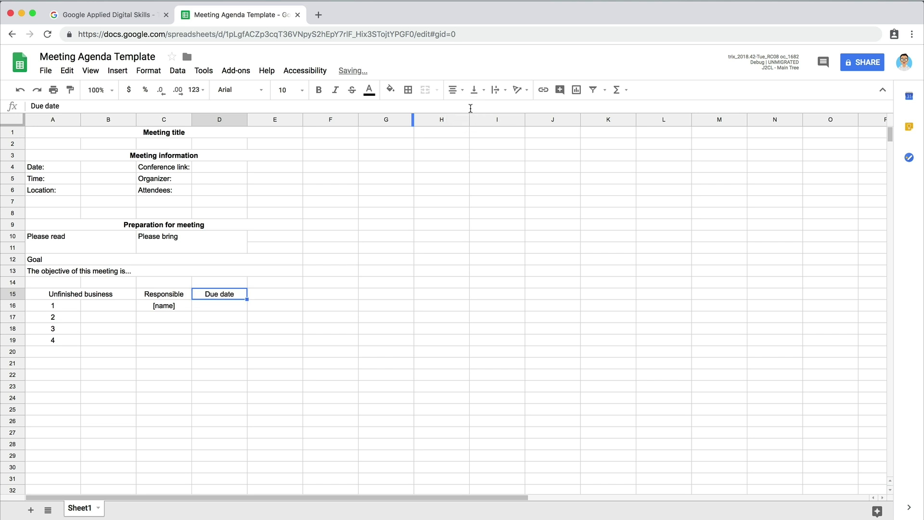
click(277, 294)
text(Time allotted)
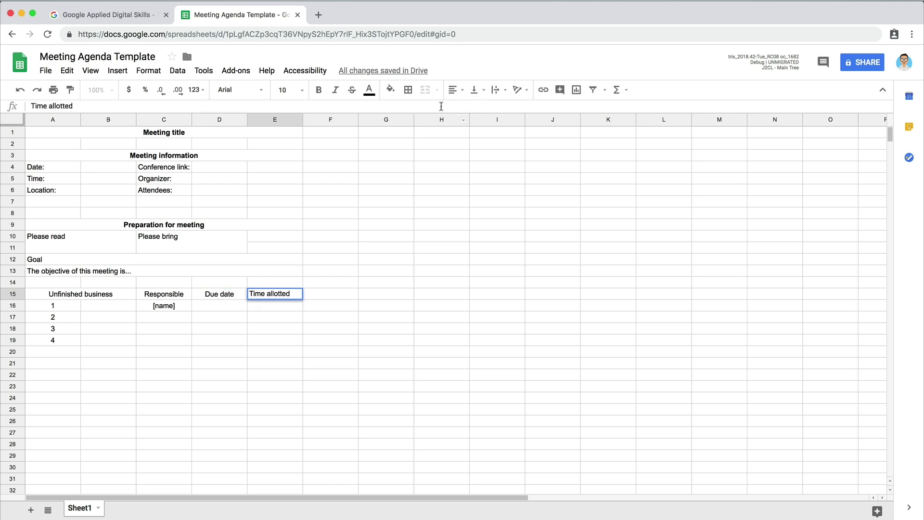
click(456, 90)
click(469, 106)
click(73, 297)
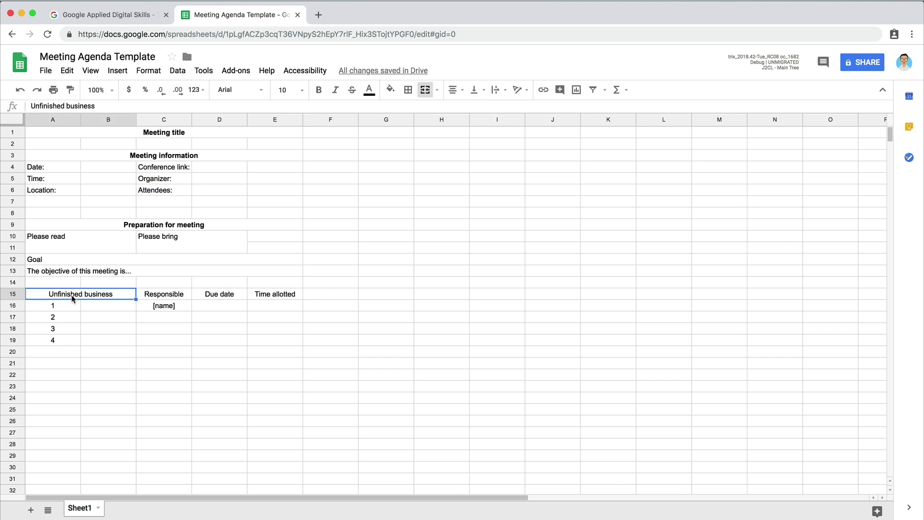
shift+click(260, 339)
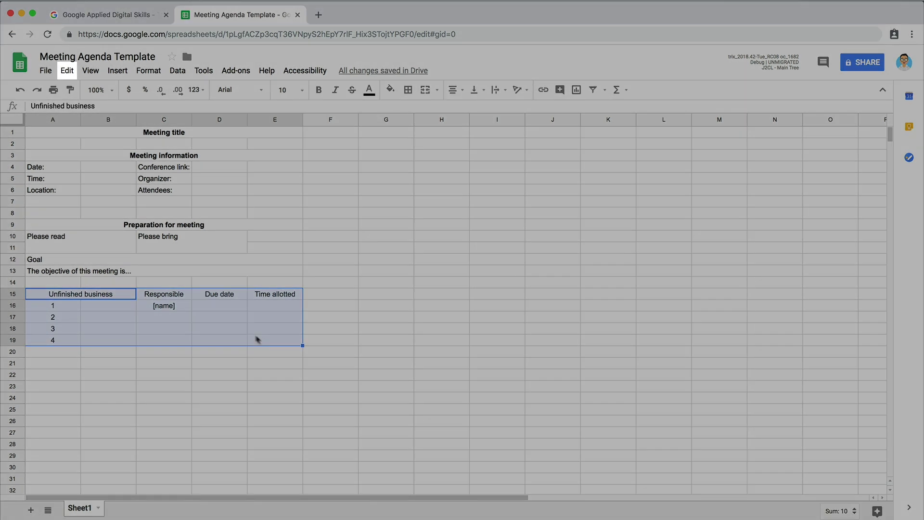
Copy the Unfinished business table A15:E19 and paste it at A21.
click(66, 71)
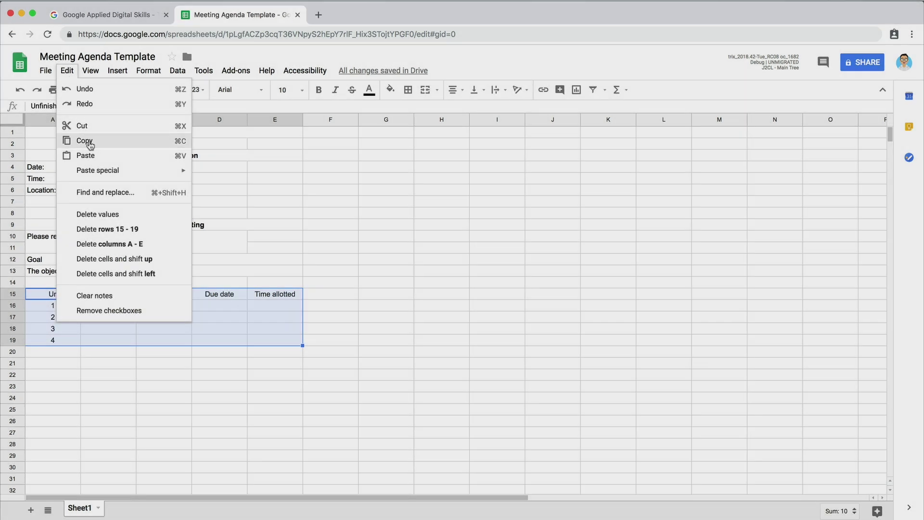
click(90, 145)
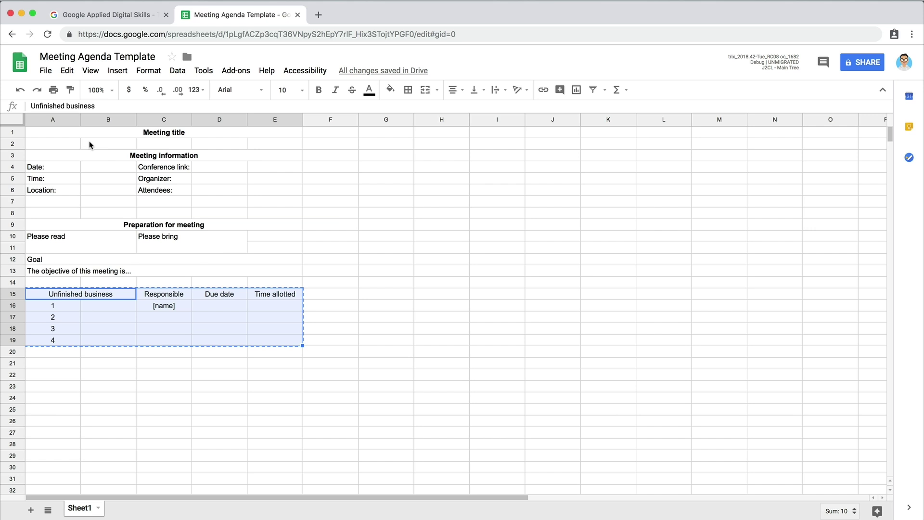
click(53, 367)
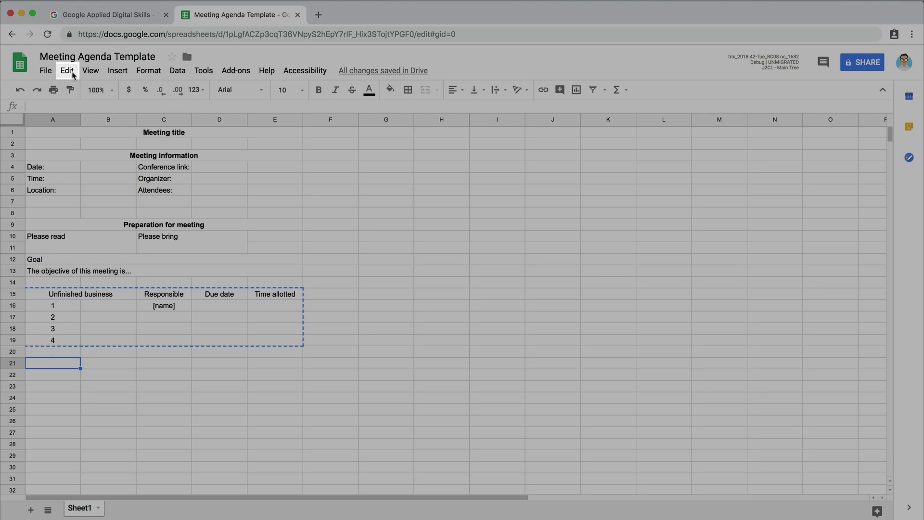
click(67, 71)
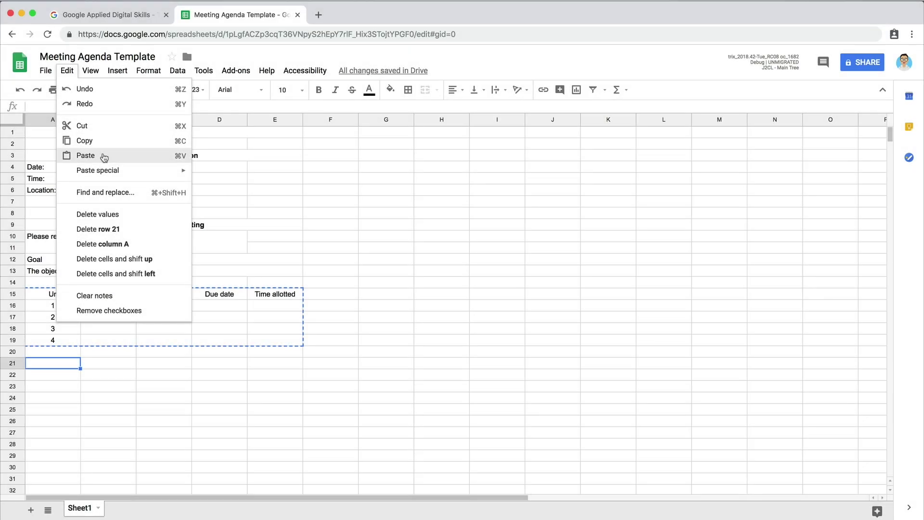
click(104, 156)
Retitle the copied table's headings to 'Agenda topic', 'Presenter' and 'Duration'.
click(76, 361)
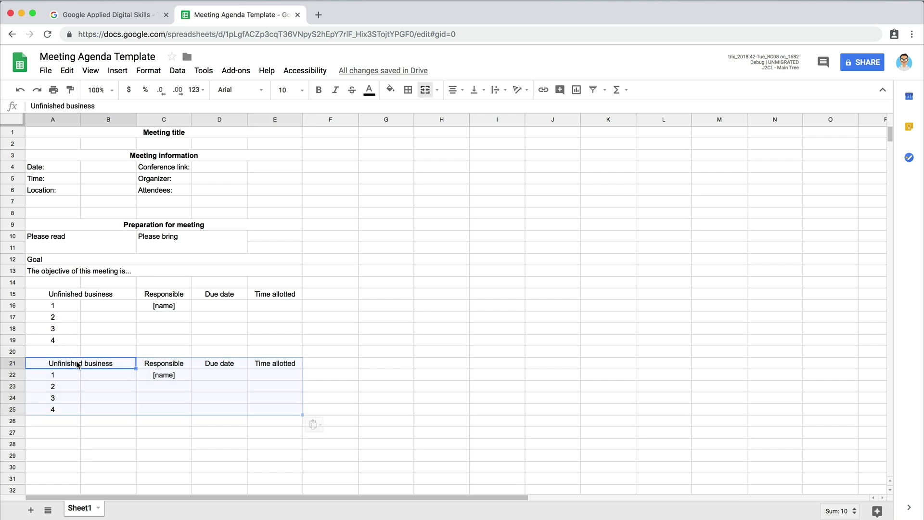
text(Agenda topic)
key(Tab)
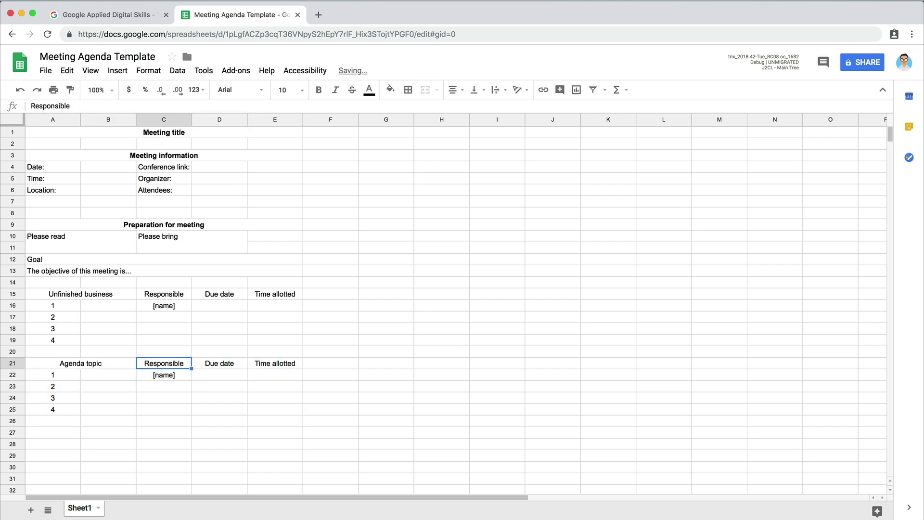
text(Presenter)
key(Tab)
text(D)
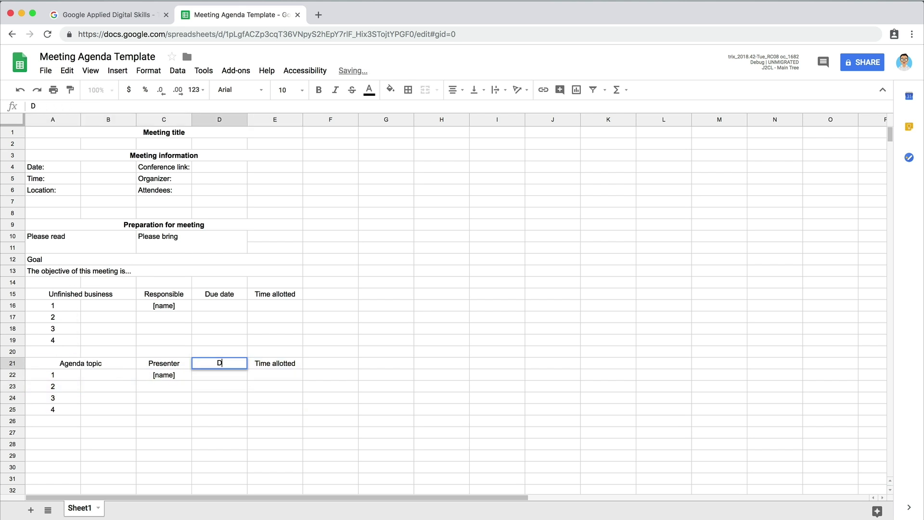
text(uration)
click(66, 295)
Copy table A15:E19 again and paste it into rows 27–31.
shift+click(269, 343)
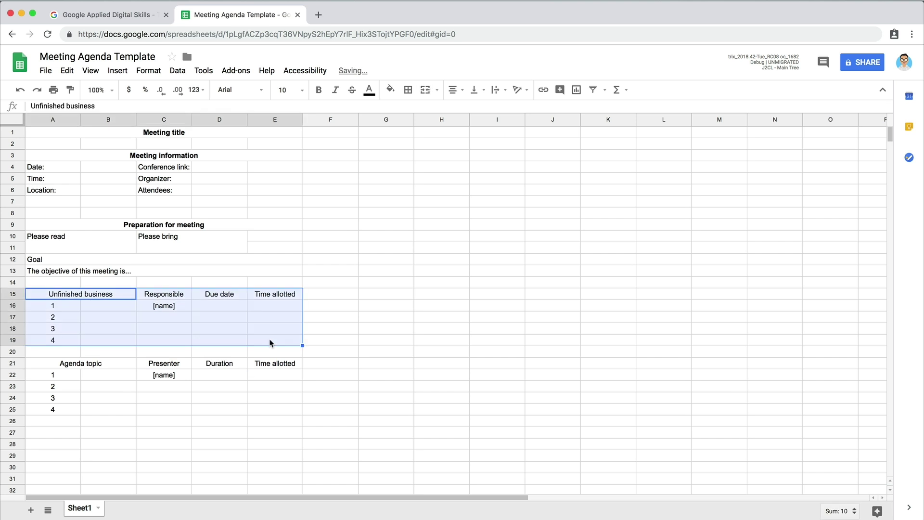
click(67, 71)
click(98, 146)
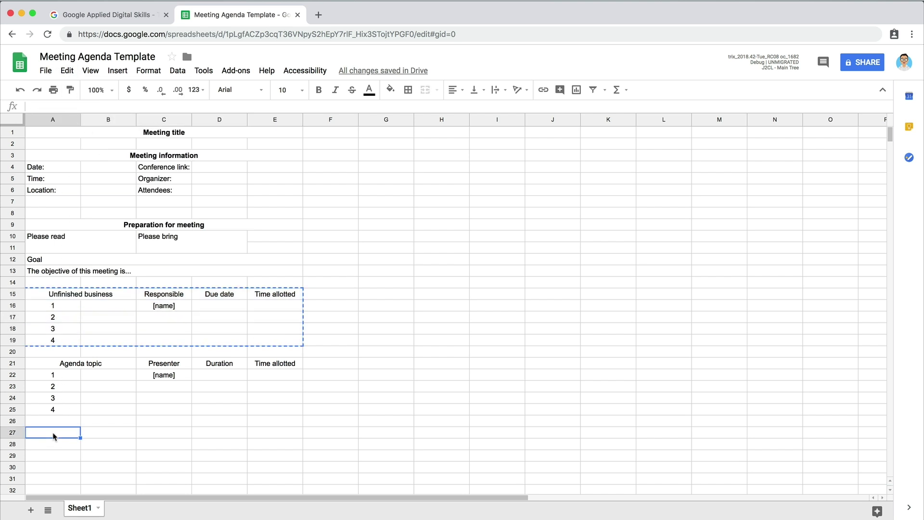
click(67, 70)
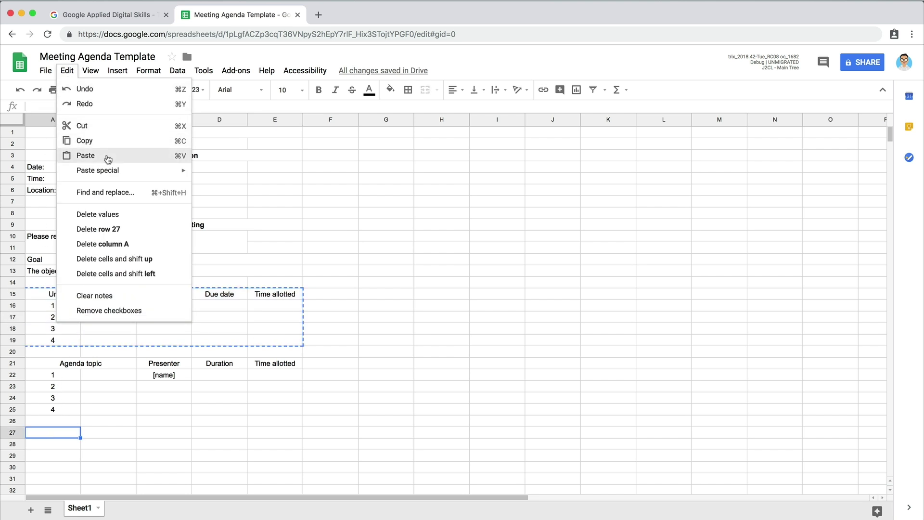
click(107, 155)
Replace 'Unfinished' with 'New' in the A27 heading so it reads 'New business'.
double_click(72, 432)
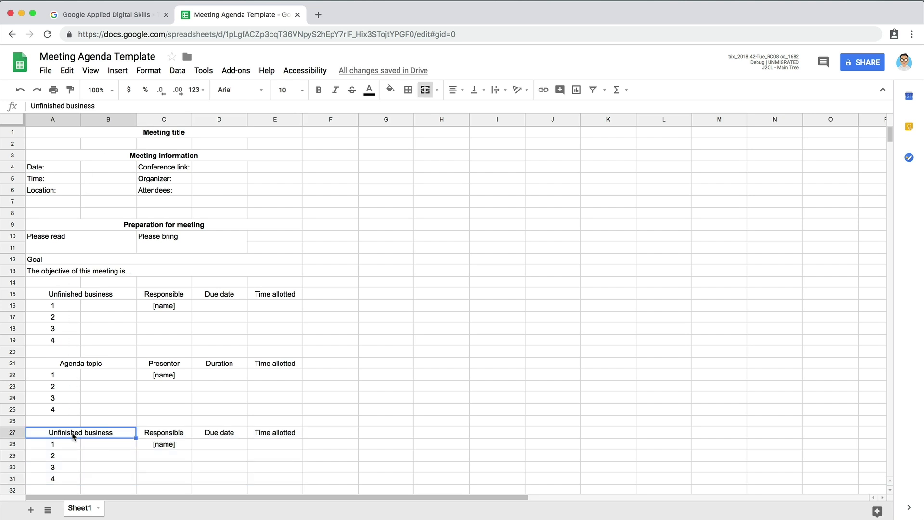
double_click(80, 432)
text(New)
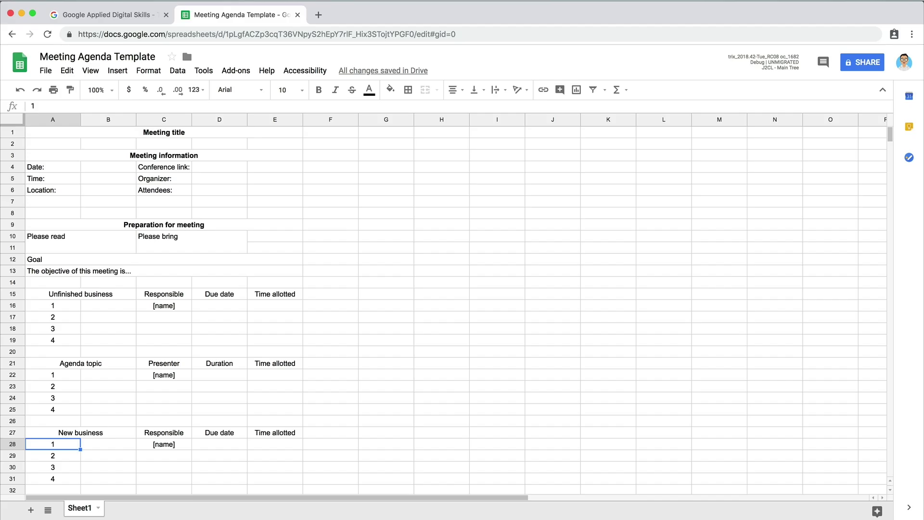
scroll(247, 466, down, 3)
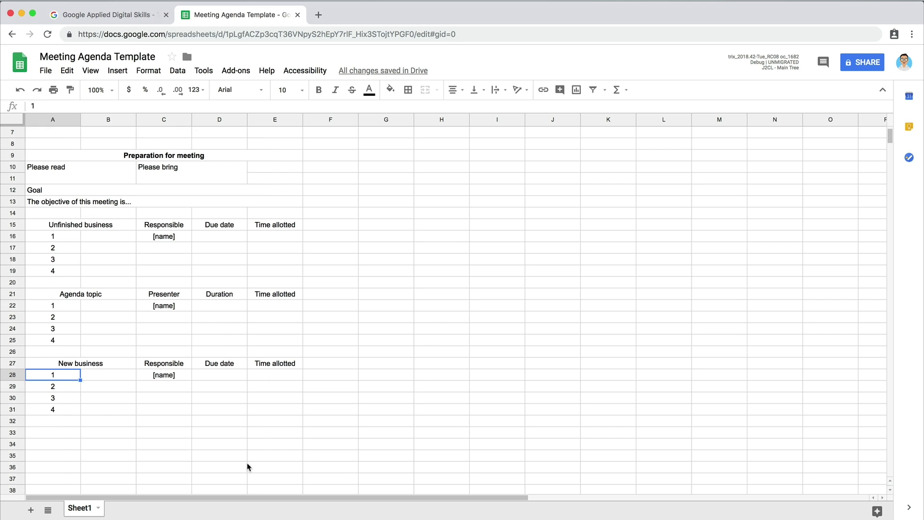
Label A33 'Notes' and make A34:E39 one merged, text-wrapping notes area.
click(63, 424)
text(Notes)
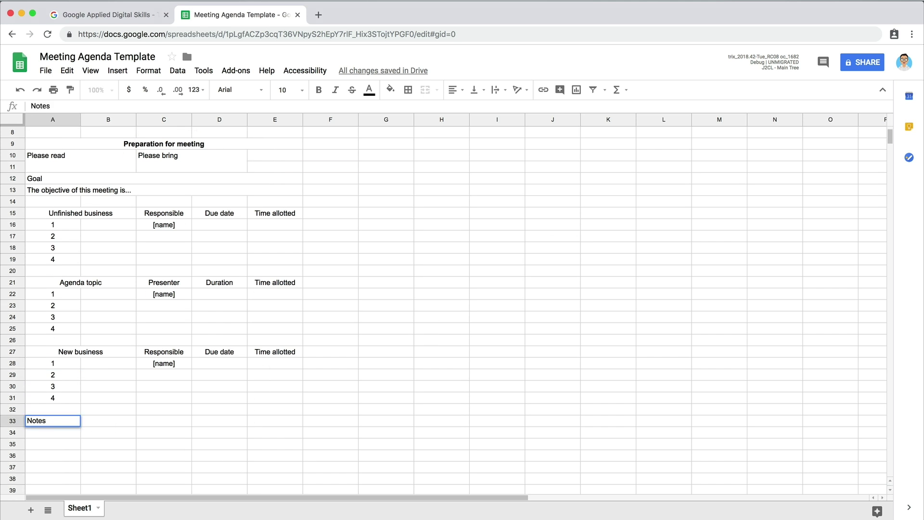
drag(59, 426, 295, 461)
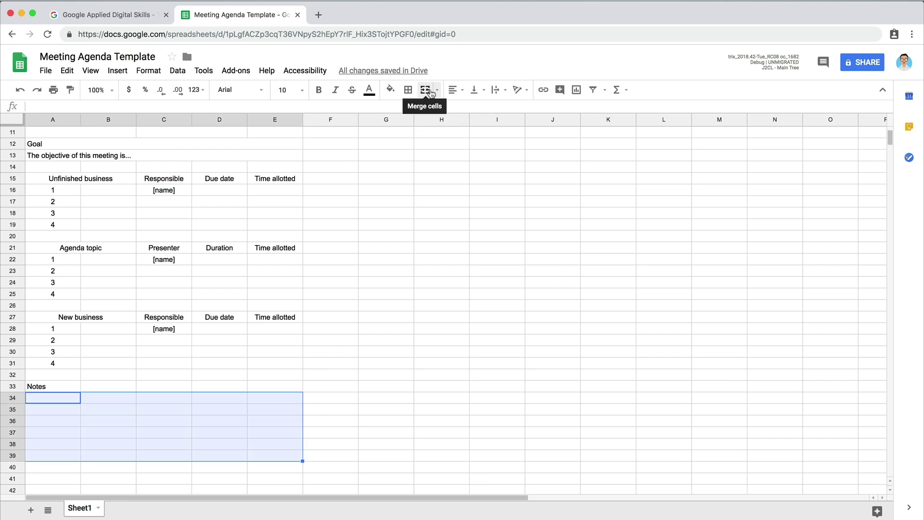
click(429, 90)
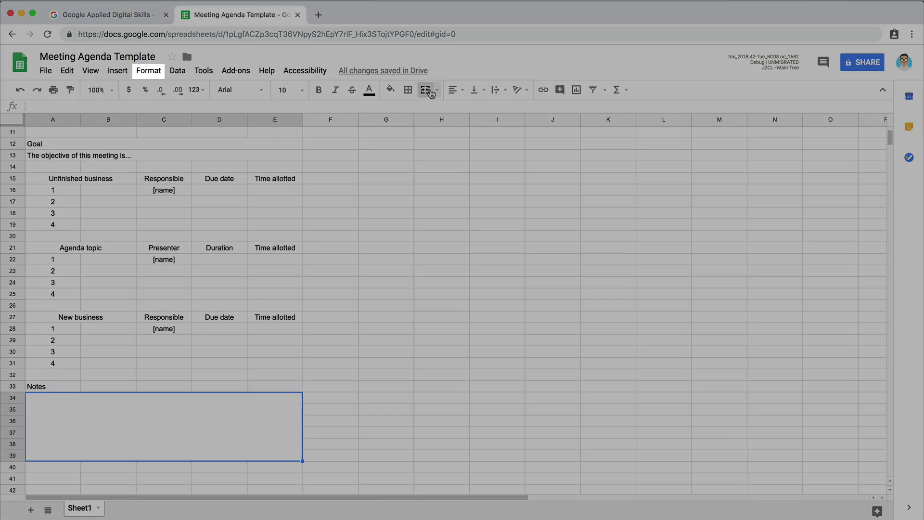
click(148, 71)
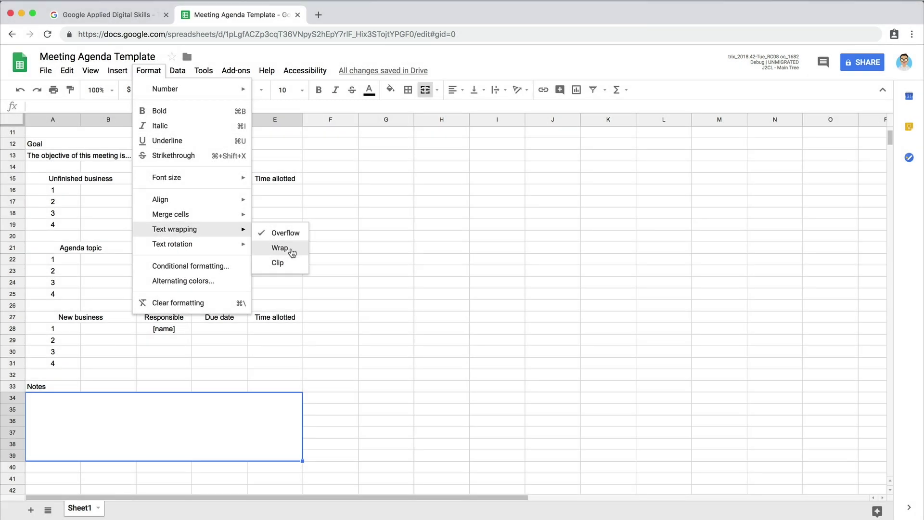
click(280, 247)
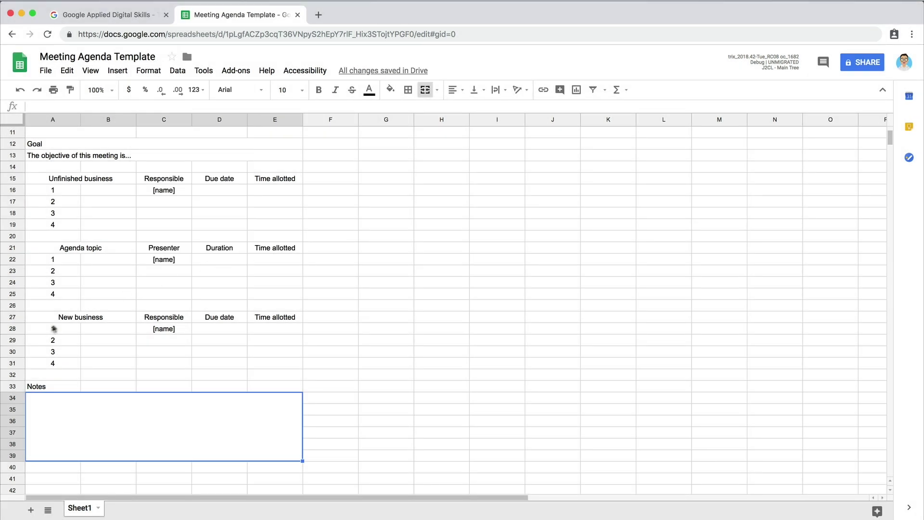
click(13, 340)
Insert three blank rows below row 29, after the second New business item.
click(118, 71)
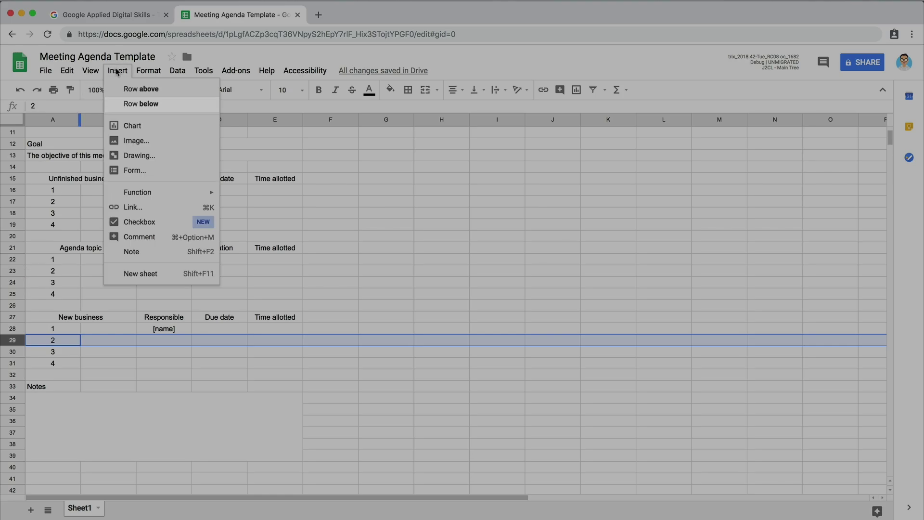
click(130, 104)
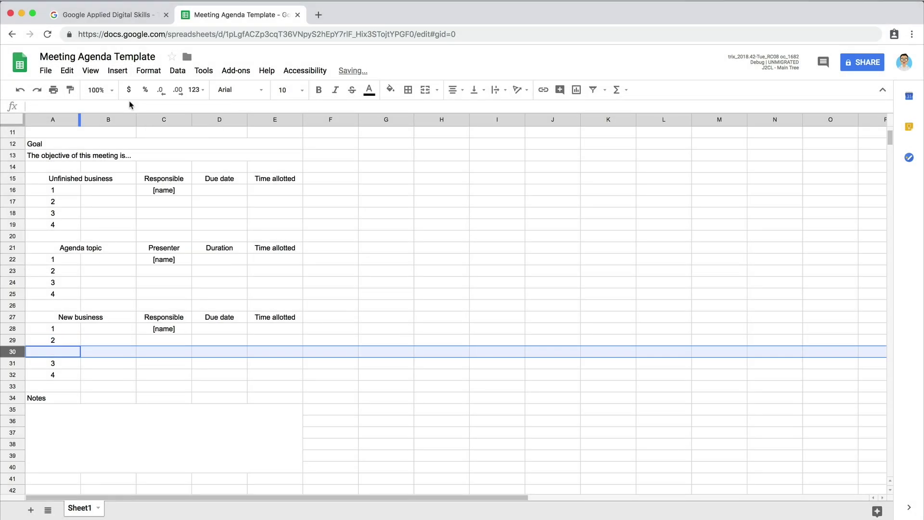
click(117, 71)
click(130, 103)
click(117, 70)
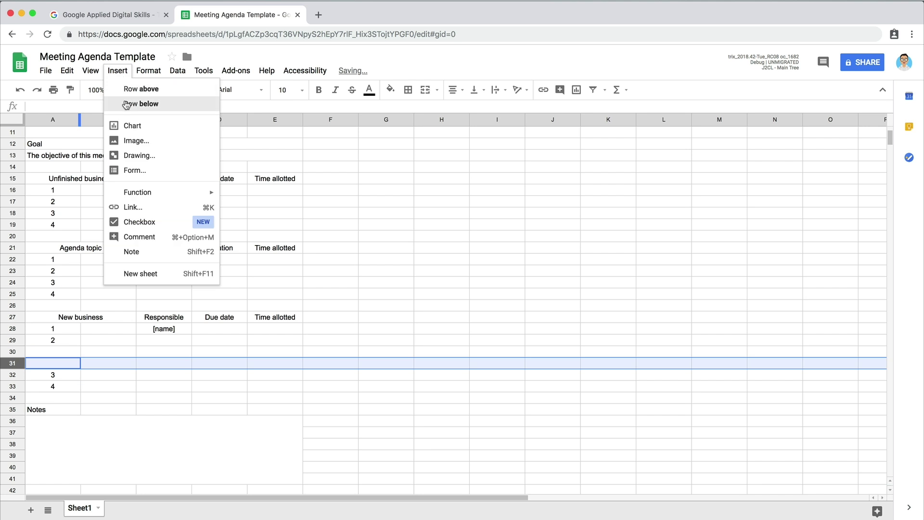
click(130, 102)
Merge B30:D32 into one cell with text wrapping on.
click(106, 352)
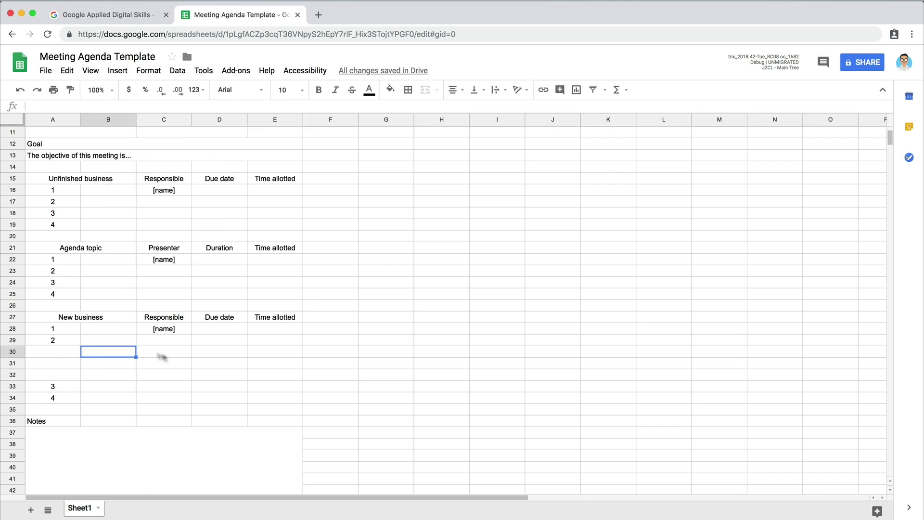
shift+click(217, 375)
click(425, 91)
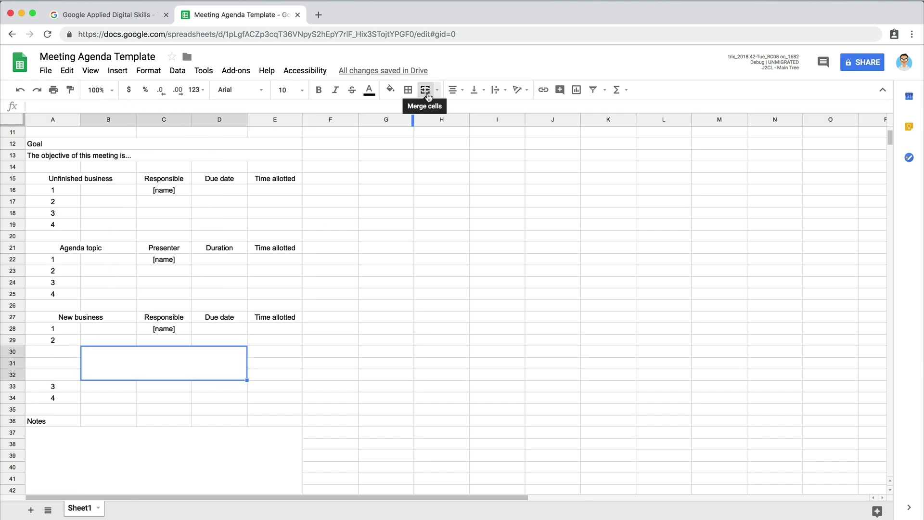
click(149, 70)
mouse_move(174, 229)
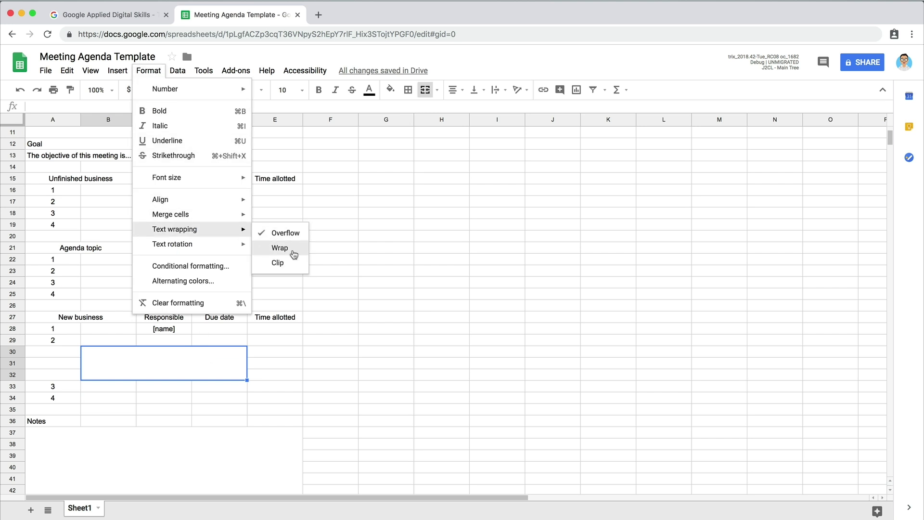
click(293, 251)
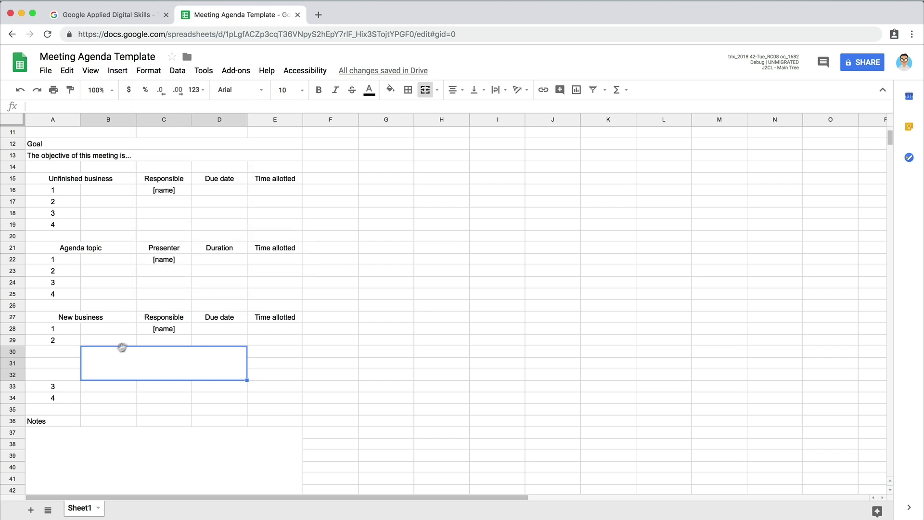
Enter 'Notes:' in the merged box, aligned left and top.
text(Notes:)
click(453, 90)
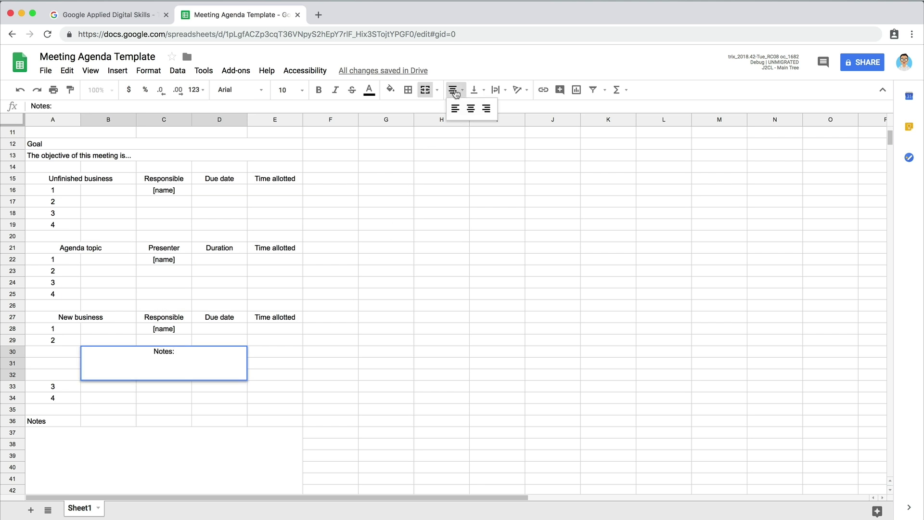
click(456, 109)
click(474, 89)
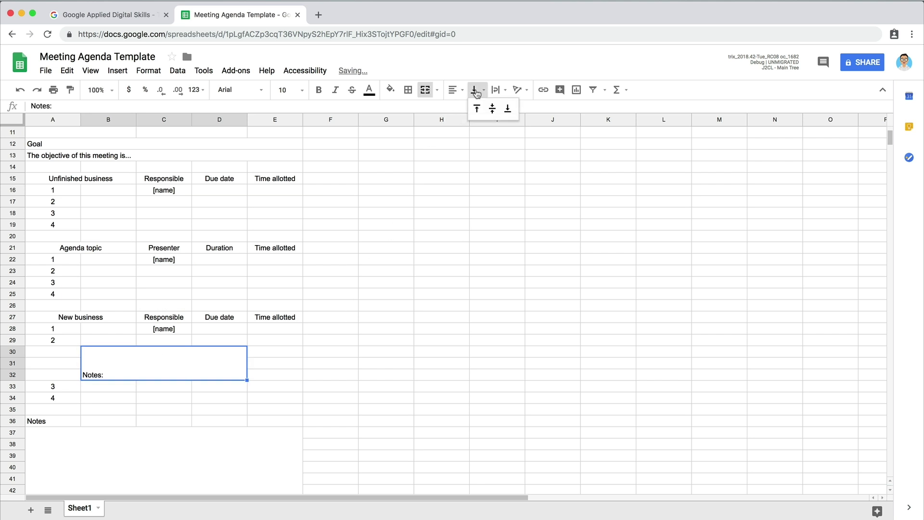
click(478, 108)
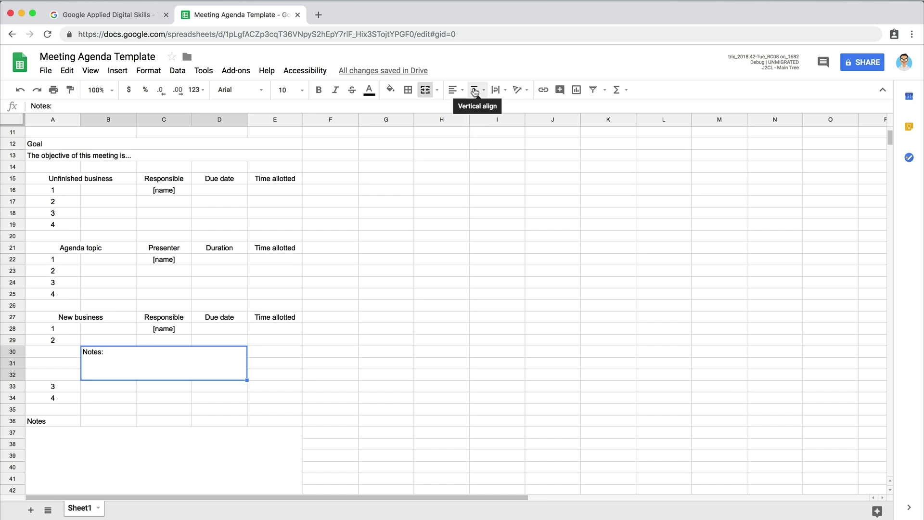
scroll(256, 197, up, 2)
scroll(257, 198, up, 2)
click(166, 133)
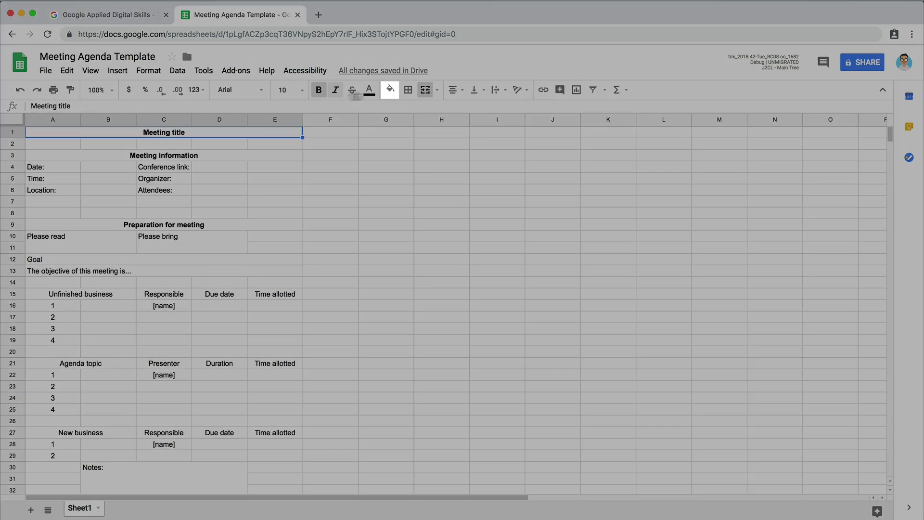
Shade the Meeting title and Meeting information header rows light green.
click(391, 91)
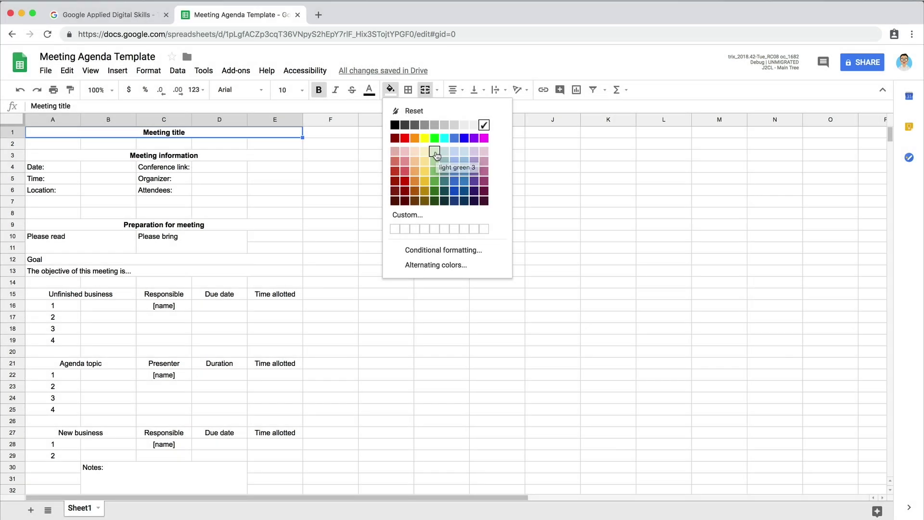
click(434, 153)
click(301, 154)
click(393, 92)
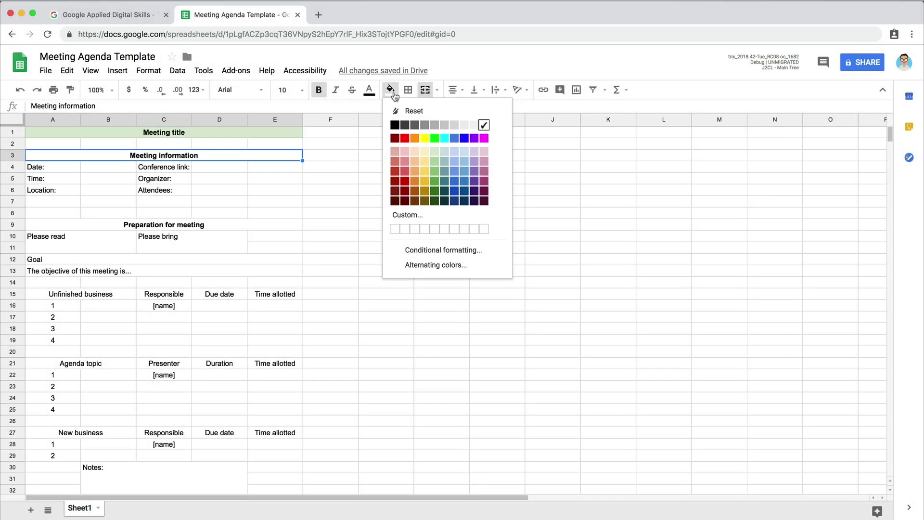
click(434, 151)
click(295, 224)
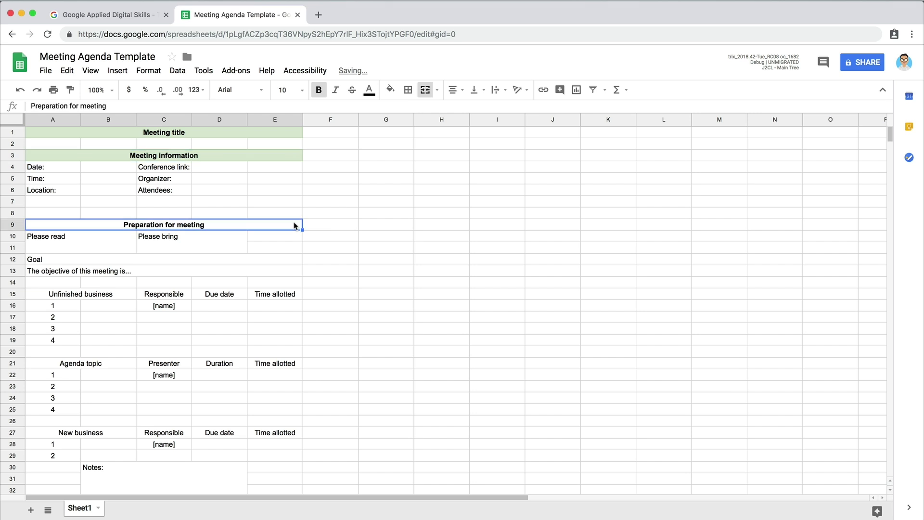
click(391, 90)
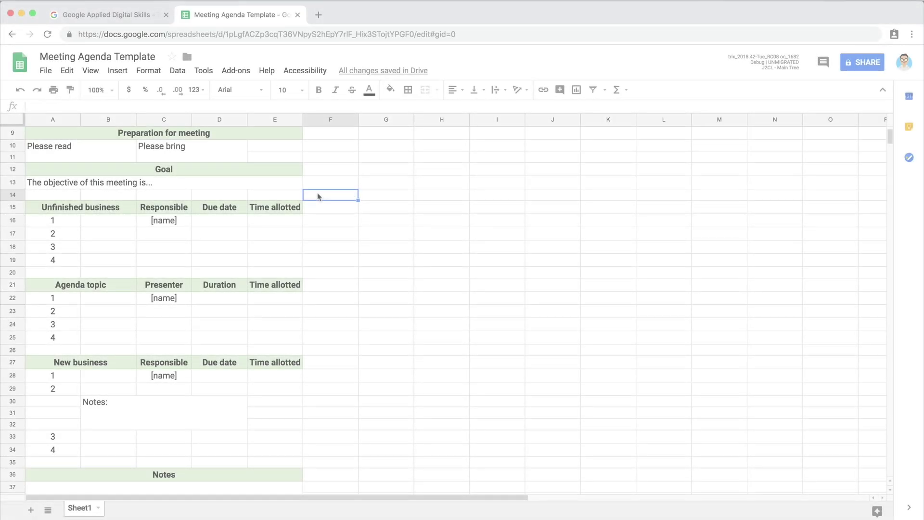
Delete the unused columns F through Z so the sheet ends at column E.
click(330, 119)
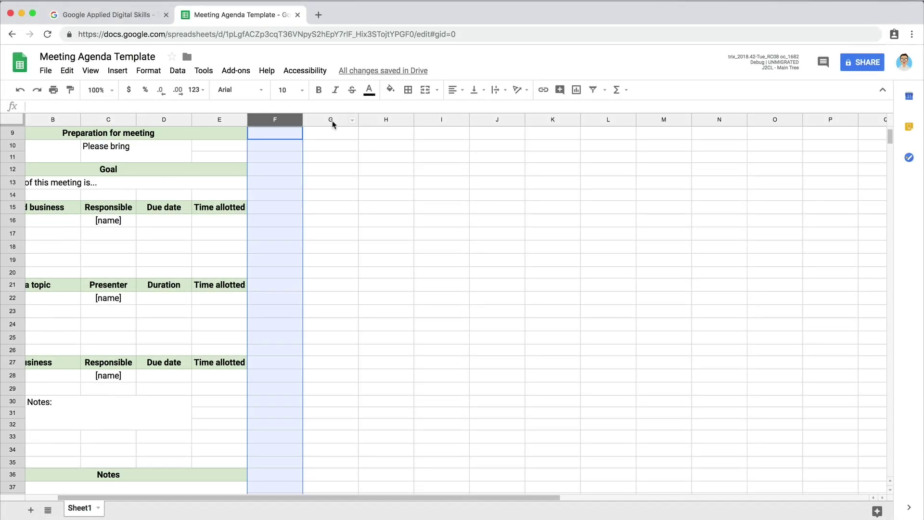
scroll(330, 119, right, 10)
shift+click(834, 121)
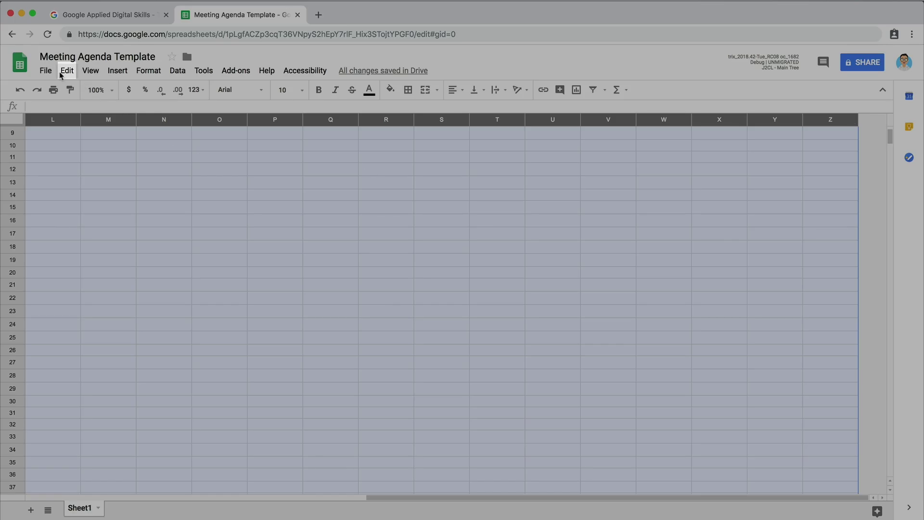
click(62, 73)
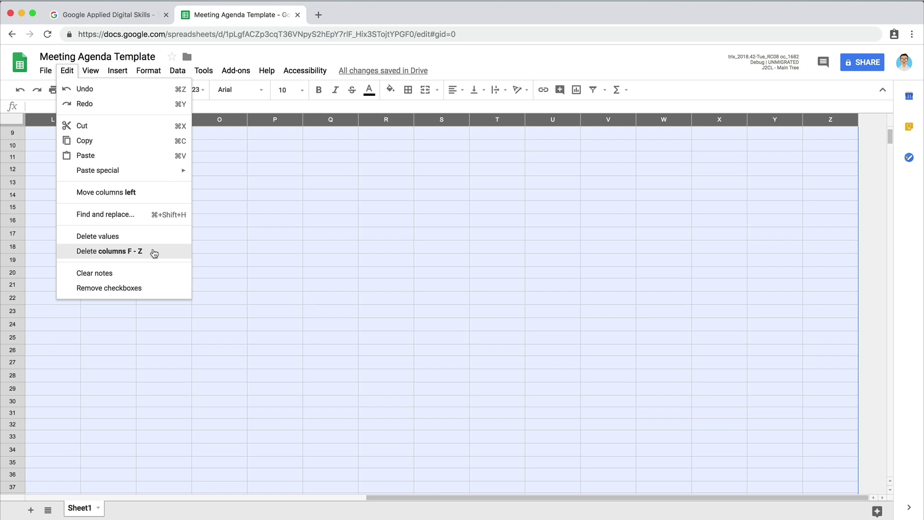
click(153, 252)
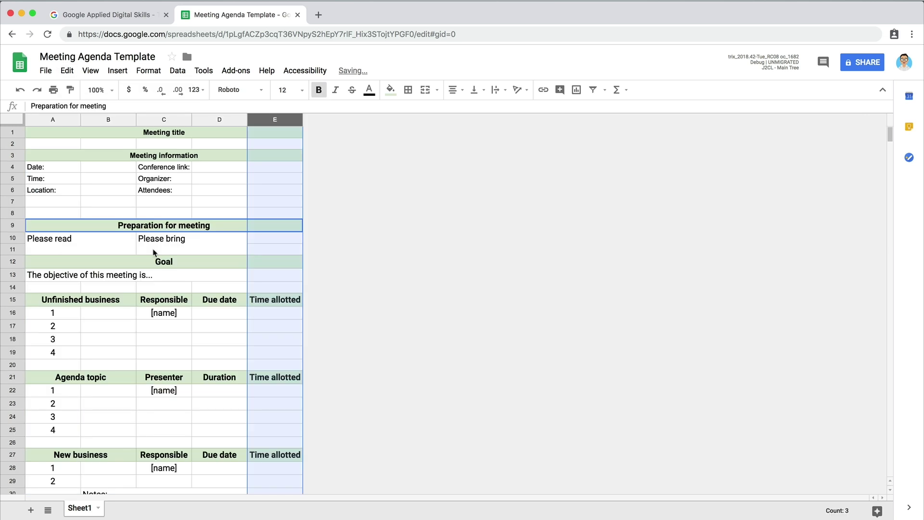
click(264, 201)
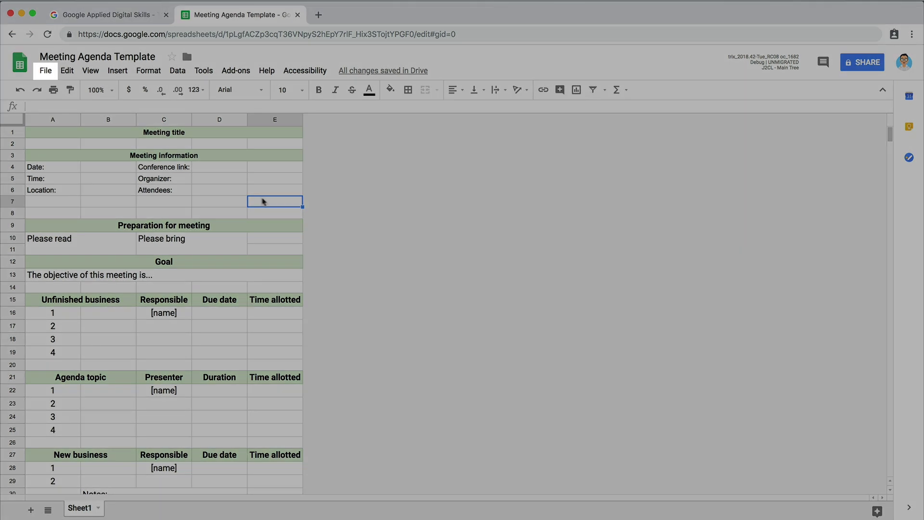
Make a copy named 'Winter Park Community Clean Up Project Weekly Meeting Agenda'.
click(44, 75)
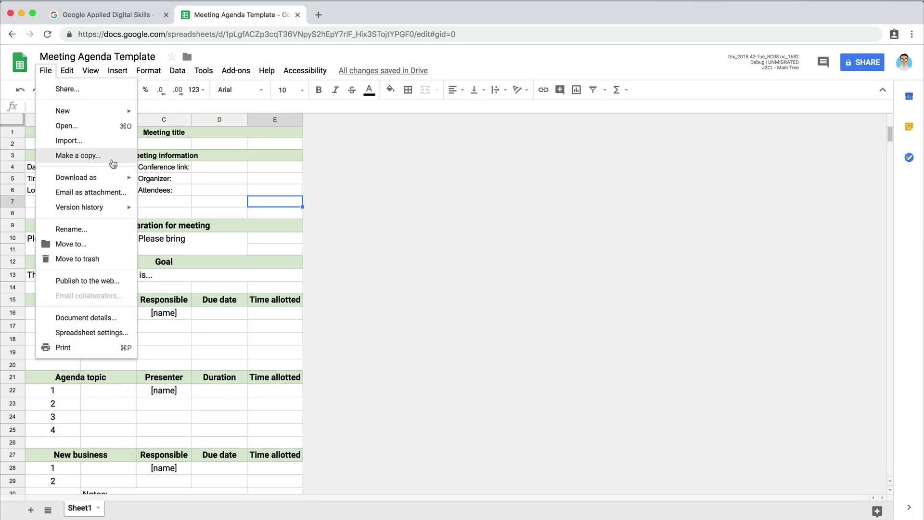
click(112, 162)
text(Winter Park Community Clean)
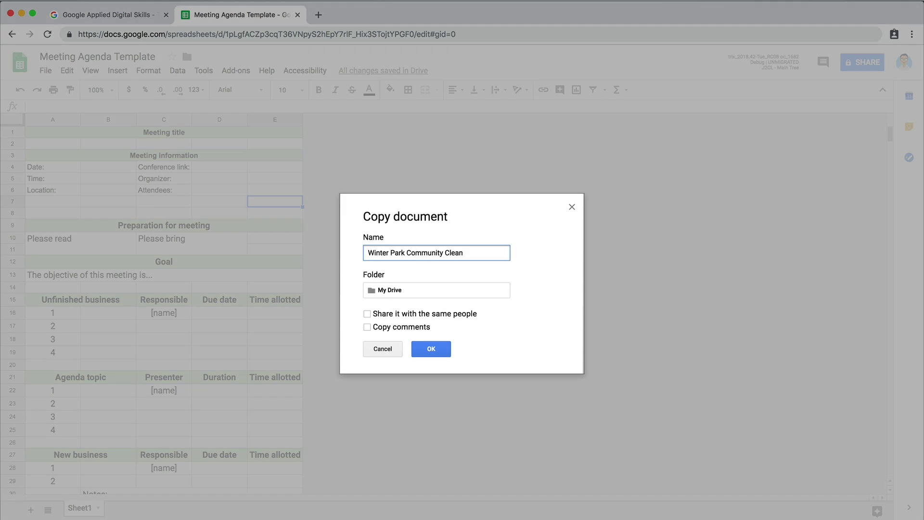
text(t Weekly Meeting Agenda)
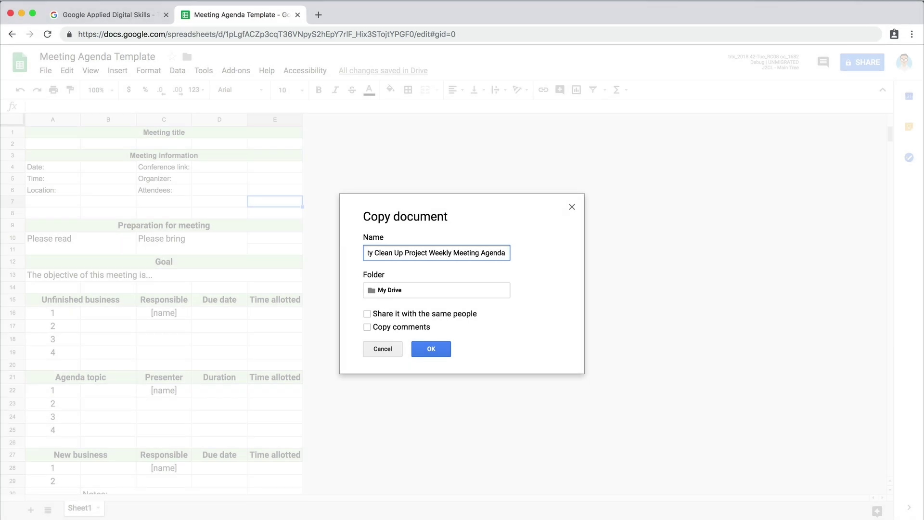
click(422, 346)
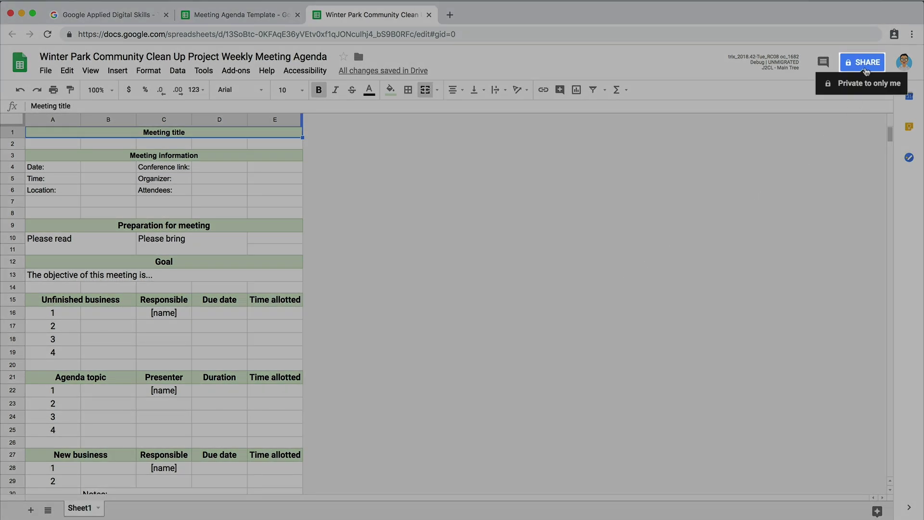
Share the new copy with one collaborator by e-mail.
click(865, 70)
text(jacomo)
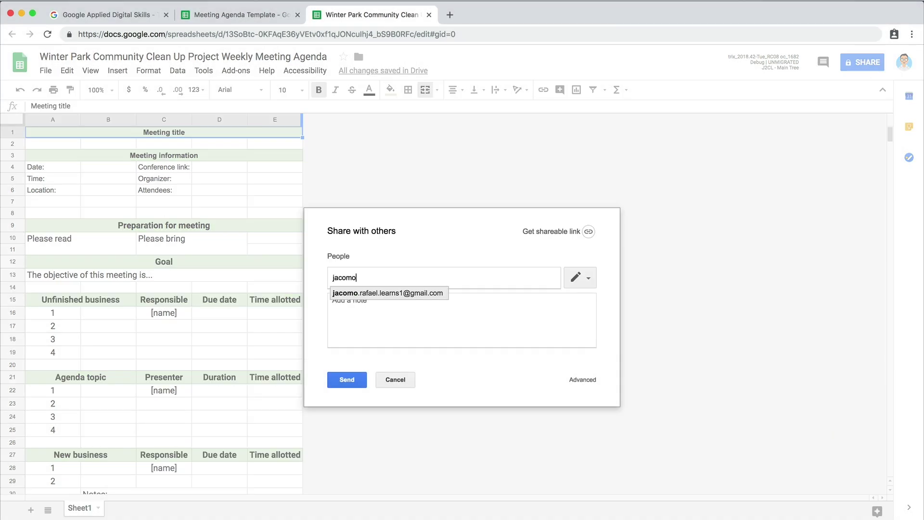
click(425, 294)
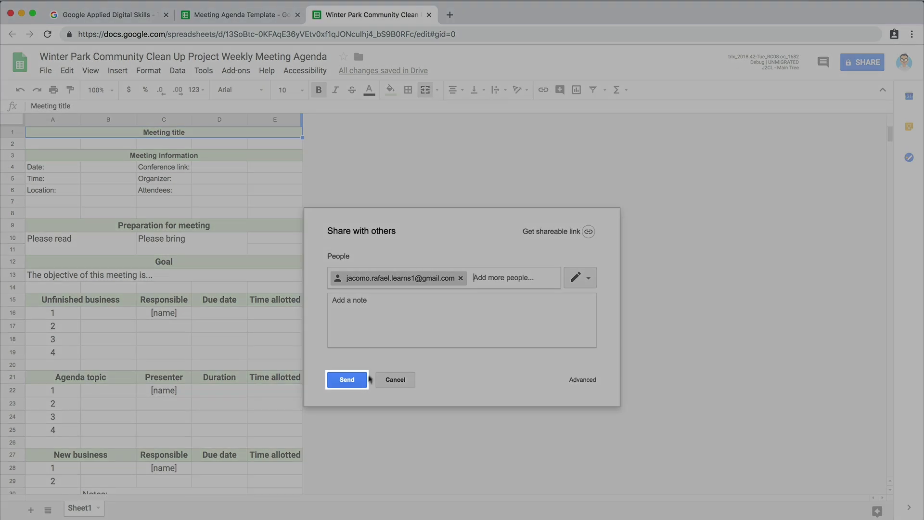
click(360, 378)
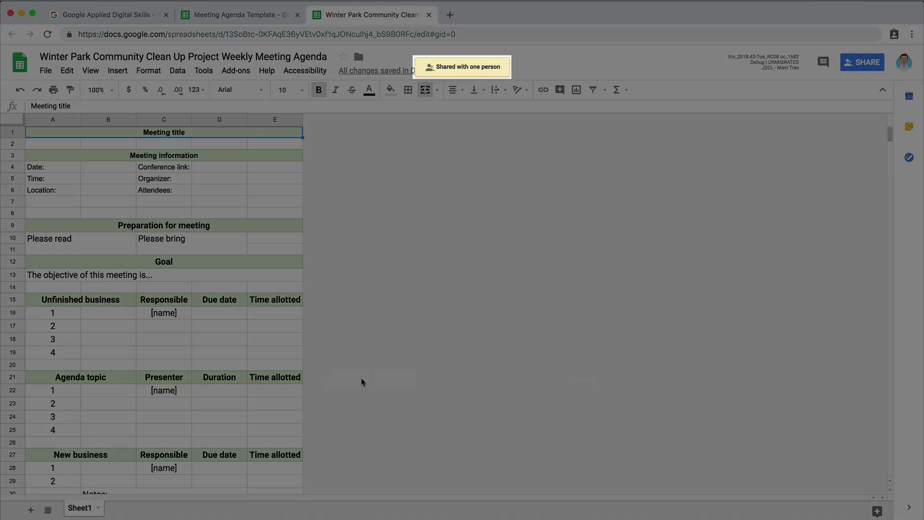